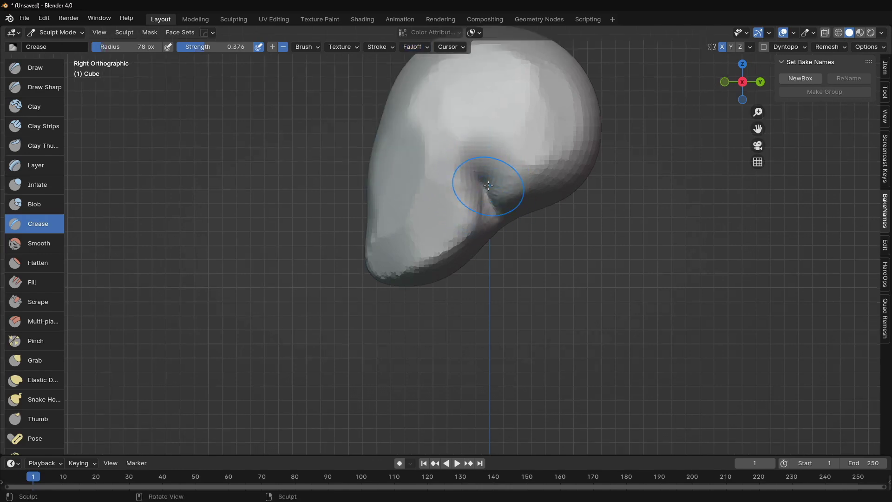
# - Orbit around the creased orc head and check its shape from the front view
pyautogui.moveTo(488, 185)
pyautogui.mouseDown(button='middle')
pyautogui.moveTo(474, 149)
pyautogui.moveTo(464, 205)
pyautogui.moveTo(513, 175)
pyautogui.mouseUp(button='middle')
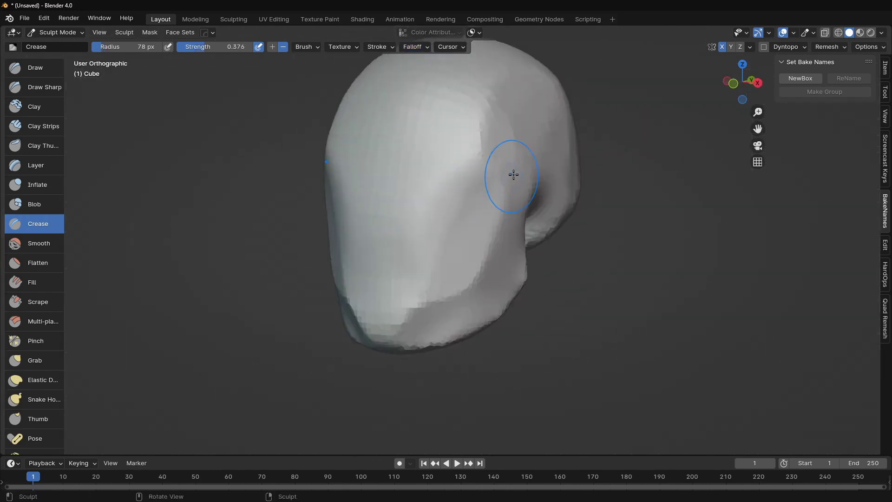
pyautogui.press('KP_1')
pyautogui.scroll(3, 457, 298)
pyautogui.moveTo(509, 245)
pyautogui.mouseDown(button='middle')
pyautogui.moveTo(371, 239)
pyautogui.moveTo(458, 232)
pyautogui.moveTo(506, 245)
pyautogui.moveTo(519, 201)
pyautogui.moveTo(568, 161)
pyautogui.moveTo(530, 193)
pyautogui.mouseUp(button='middle')
pyautogui.press('KP_1')
pyautogui.press('KP_1')
# - Stretch the head and push out the cheeks with a 180 px brush
pyautogui.press('f')
pyautogui.click(523, 258)
pyautogui.moveTo(507, 309); pyautogui.dragTo(505, 266)
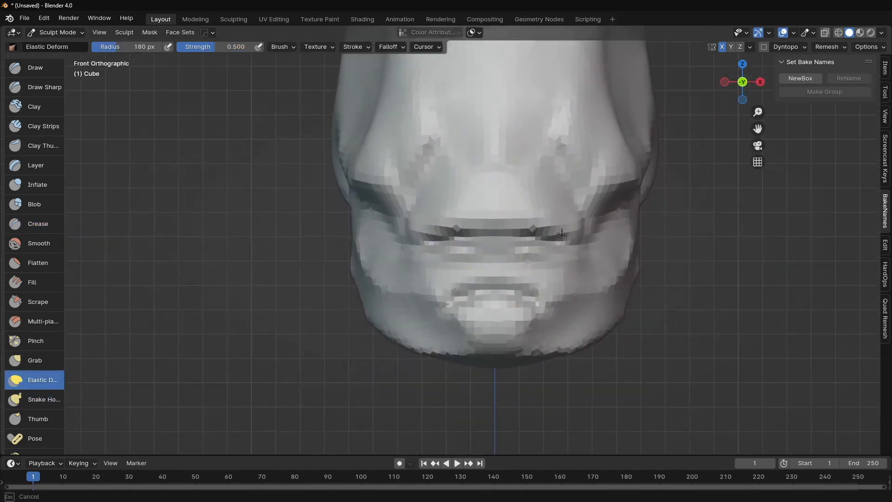
pyautogui.moveTo(562, 235)
pyautogui.mouseDown()
pyautogui.moveTo(528, 258)
pyautogui.moveTo(578, 278)
pyautogui.moveTo(629, 223)
pyautogui.moveTo(601, 238)
pyautogui.moveTo(539, 222)
pyautogui.mouseUp()
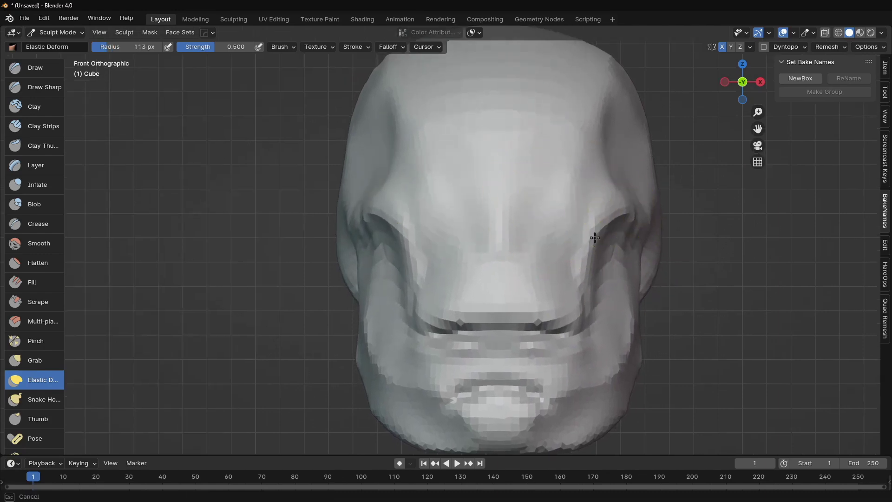
pyautogui.moveTo(594, 238); pyautogui.dragTo(456, 191)
# - Carve round eye sockets with the Blob brush at 83 px radius
pyautogui.hotkey('shift', 'space')
pyautogui.click(470, 104)
pyautogui.press('f')
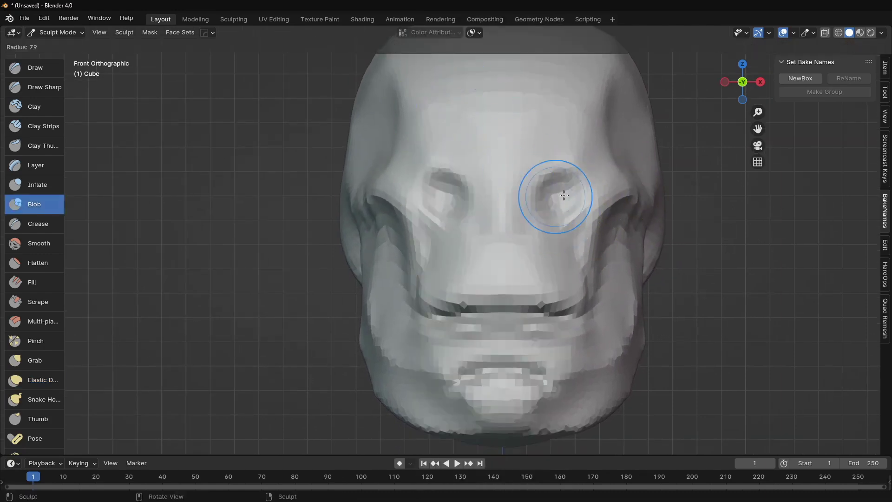
pyautogui.click(563, 195)
pyautogui.moveTo(562, 194); pyautogui.dragTo(549, 181)
# - Undo recent edits to restore the wider skull version of the head
pyautogui.hotkey('ctrl', 'z')
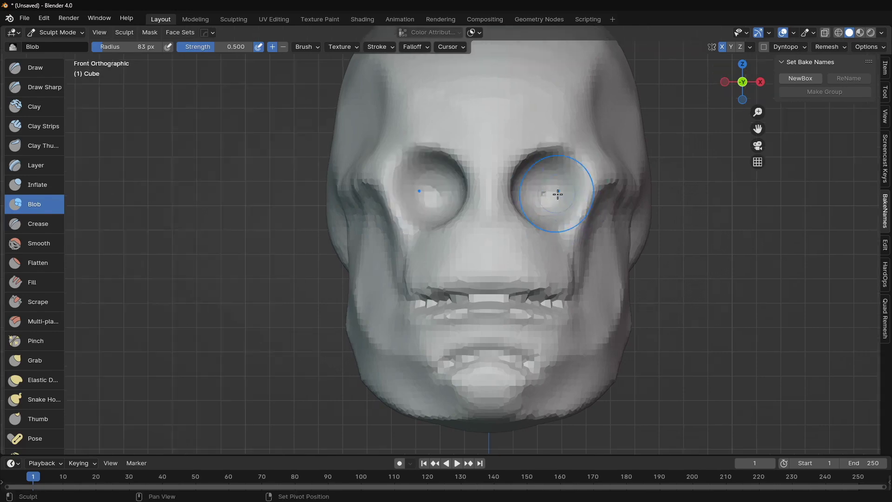
pyautogui.hotkey('ctrl', 'z')
pyautogui.hotkey('ctrl', 'z')
pyautogui.hotkey('ctrl', 'z')
pyautogui.hotkey('ctrl', 'z')
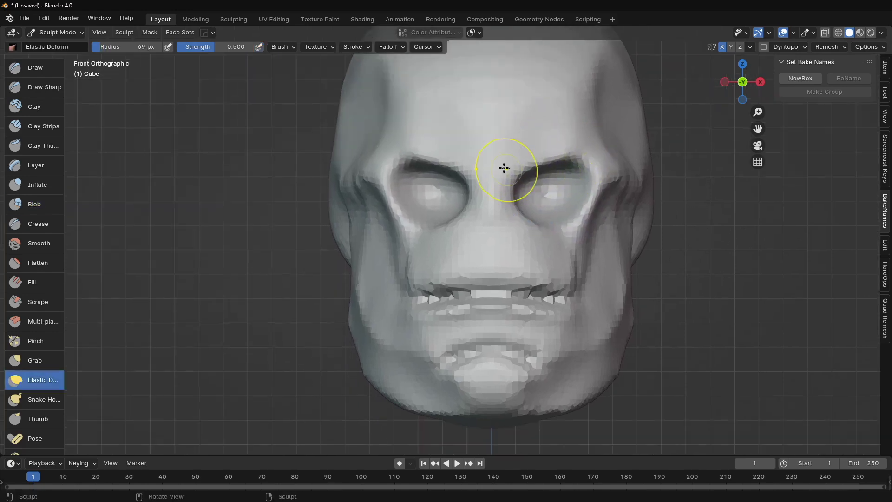
pyautogui.hotkey('ctrl', 'z')
pyautogui.hotkey('ctrl', 'z')
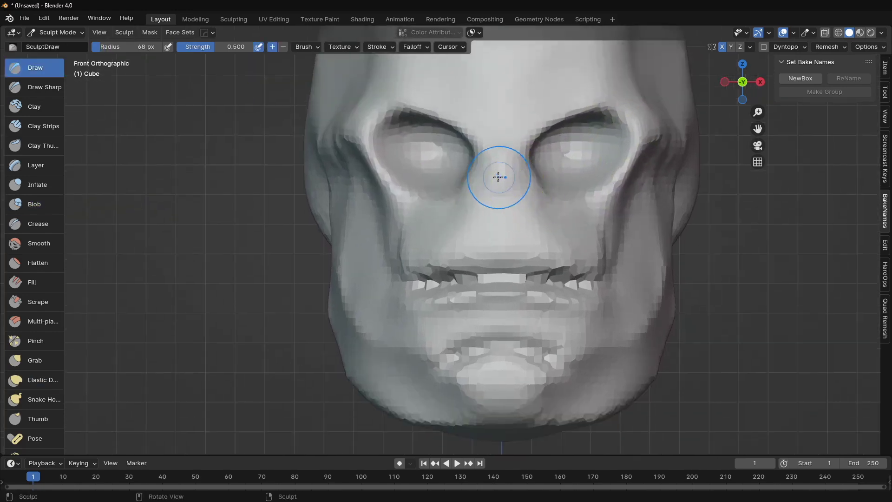
pyautogui.hotkey('ctrl', 'z')
pyautogui.moveTo(499, 195); pyautogui.dragTo(480, 193, button='middle')
pyautogui.press('k')
pyautogui.scroll(4, 438, 222)
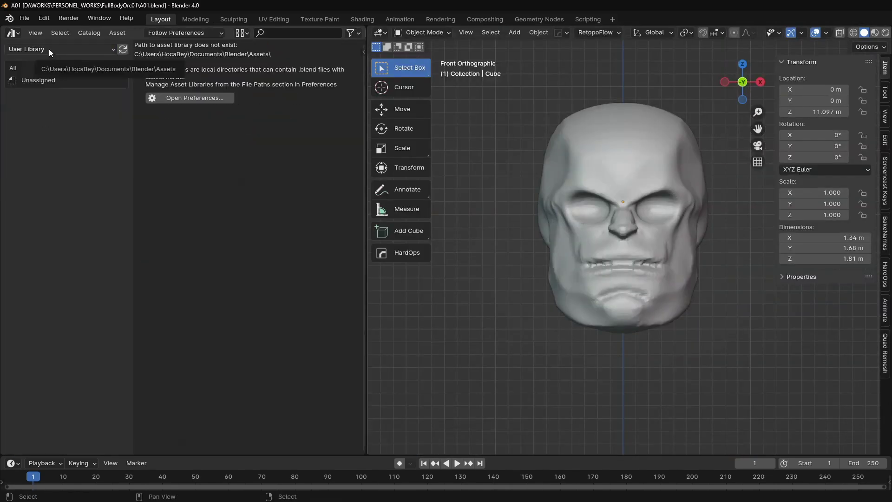
# - Switch the asset library to Blender_Asset_Browsers and browse its eye assets
pyautogui.click(49, 49)
pyautogui.click(46, 120)
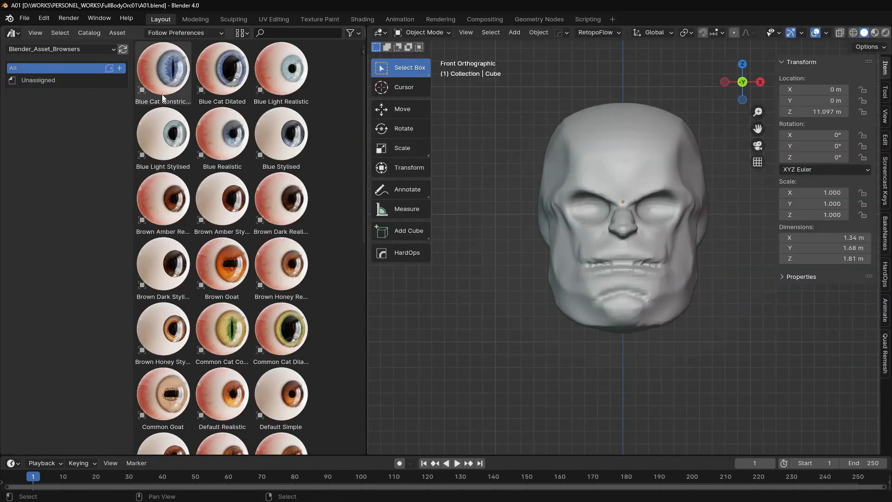
pyautogui.click(120, 68)
pyautogui.click(44, 77)
pyautogui.scroll(-5, 279, 214)
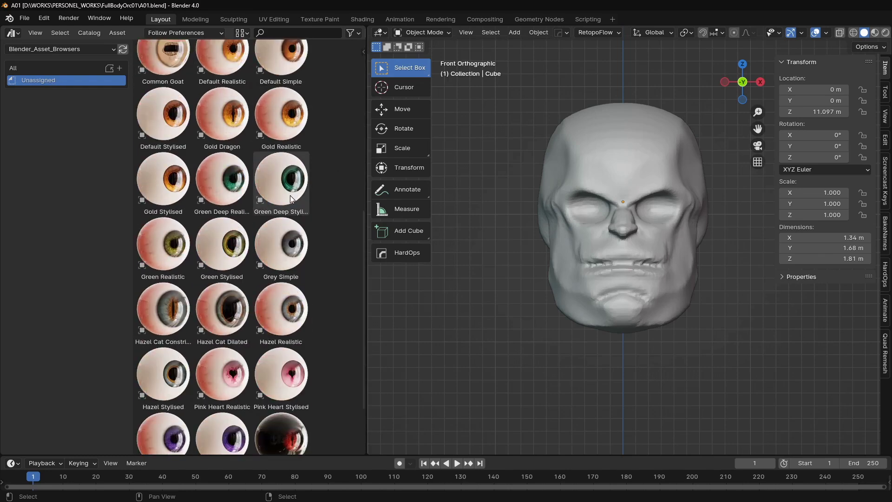
pyautogui.scroll(-3, 291, 214)
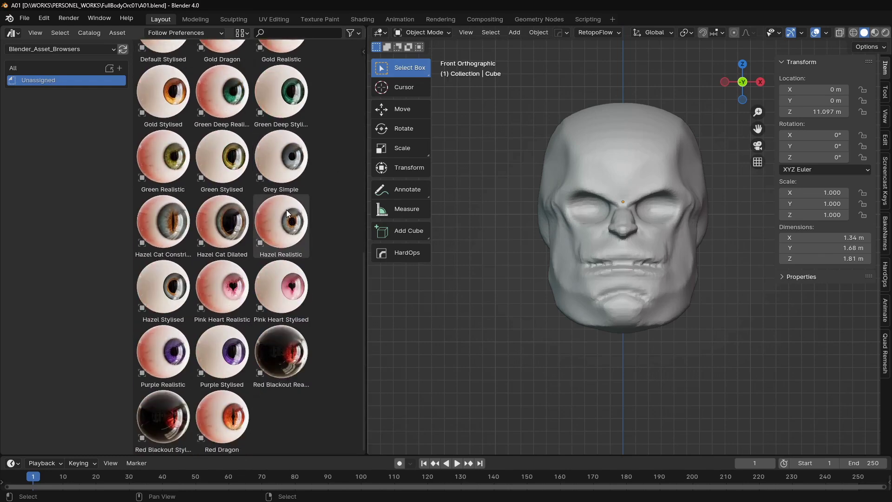
pyautogui.scroll(3, 302, 209)
pyautogui.scroll(3, 325, 195)
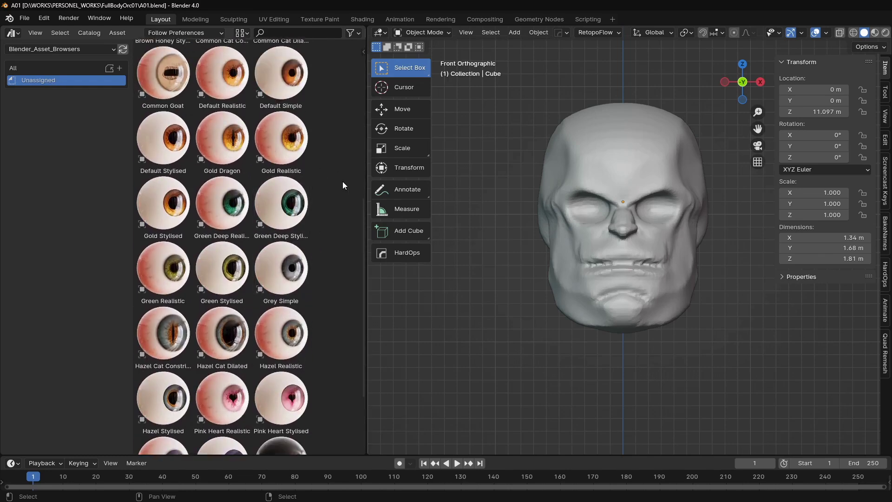
# - Restore the Grey Simple eye and move it into the orc's eye socket
pyautogui.hotkey('shift', 'a')
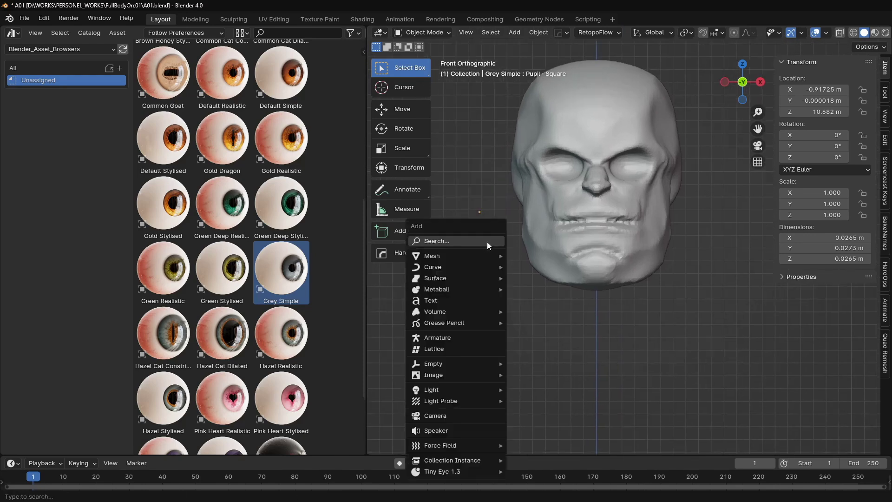
pyautogui.press('Delete')
pyautogui.moveTo(520, 299); pyautogui.dragTo(523, 226, button='middle')
pyautogui.scroll(5, 532, 205)
pyautogui.hotkey('ctrl', 'z')
pyautogui.press('KP_1')
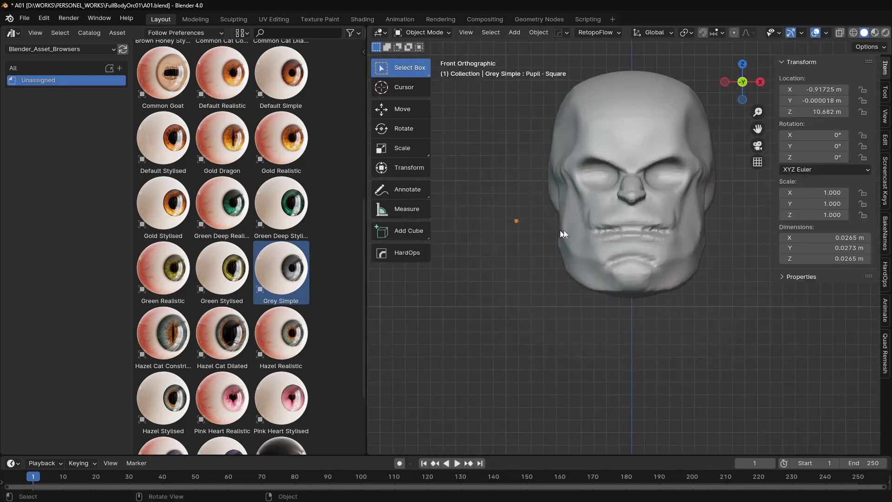
pyautogui.press('g')
pyautogui.click(447, 225)
pyautogui.press('KP_3')
pyautogui.scroll(6, 492, 195)
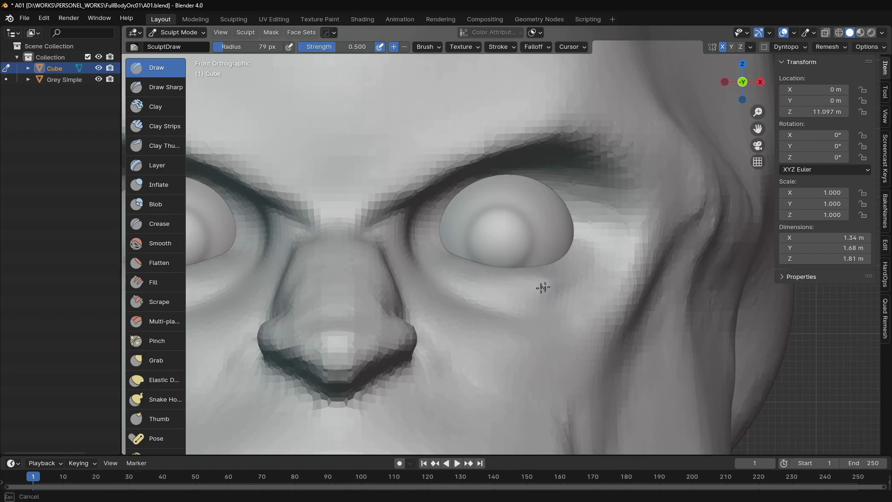
# - Crease a line under the eye with the Crease brush
pyautogui.hotkey('shift', 'c')
pyautogui.moveTo(543, 287); pyautogui.dragTo(390, 246, button='middle')
pyautogui.hotkey('shift', 'f')
pyautogui.moveTo(404, 260); pyautogui.dragTo(428, 283)
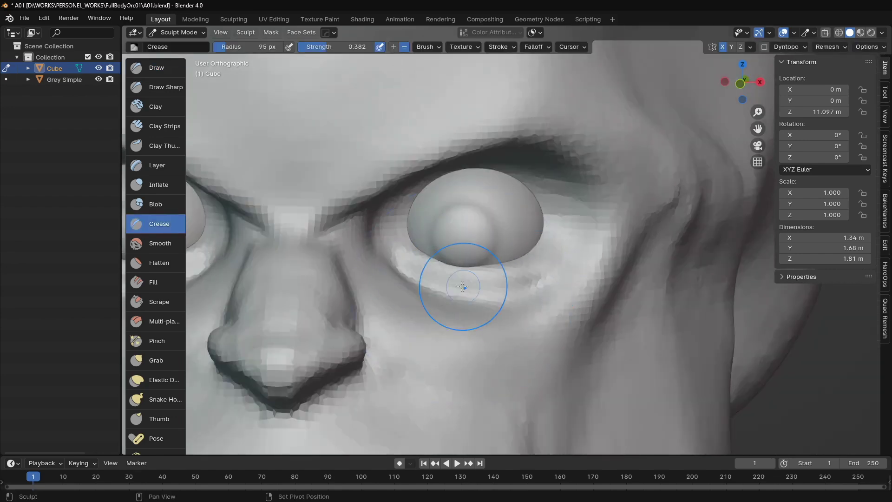
pyautogui.scroll(-3, 425, 283)
# - Build up the upper eyelid over the eyeball with the Draw brush
pyautogui.press('x')
pyautogui.scroll(3, 449, 229)
pyautogui.moveTo(457, 160); pyautogui.dragTo(415, 200, button='middle')
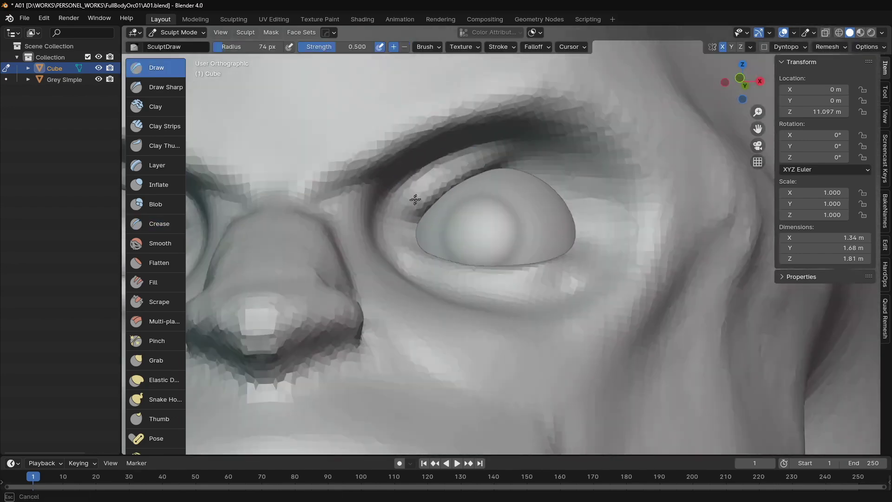
pyautogui.moveTo(546, 191); pyautogui.dragTo(527, 219, button='middle')
pyautogui.scroll(-3, 526, 219)
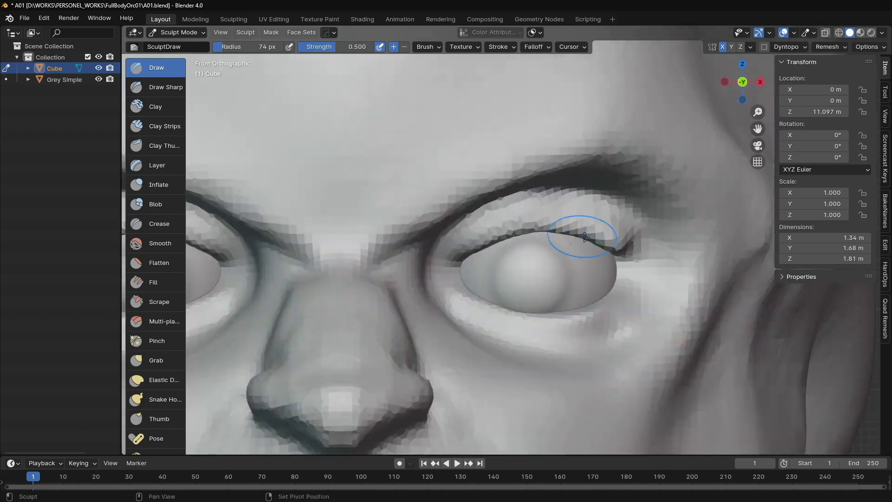
pyautogui.scroll(2, 534, 219)
# - Shape the eye corner with the Elastic Deform brush
pyautogui.press('e')
pyautogui.scroll(2, 563, 216)
pyautogui.scroll(-2, 603, 244)
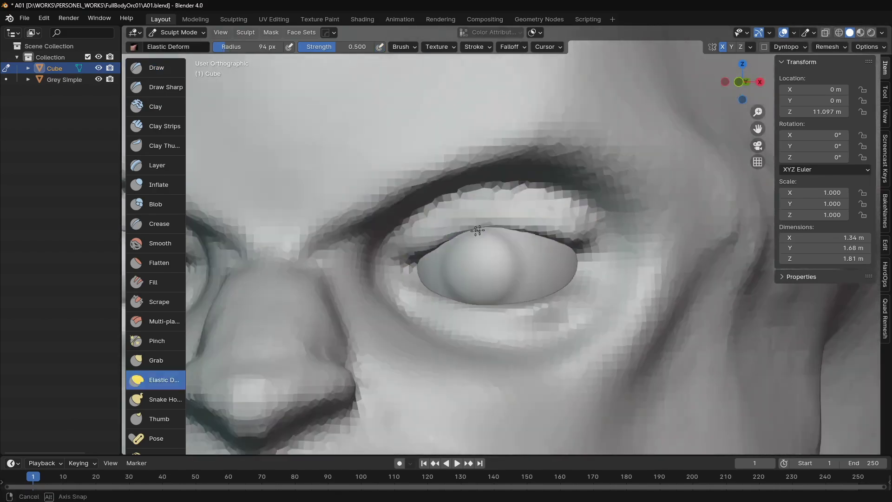
pyautogui.moveTo(511, 246)
pyautogui.mouseDown(button='middle')
pyautogui.moveTo(429, 249)
pyautogui.moveTo(459, 215)
pyautogui.mouseUp(button='middle')
pyautogui.scroll(2, 468, 288)
pyautogui.scroll(-3, 468, 288)
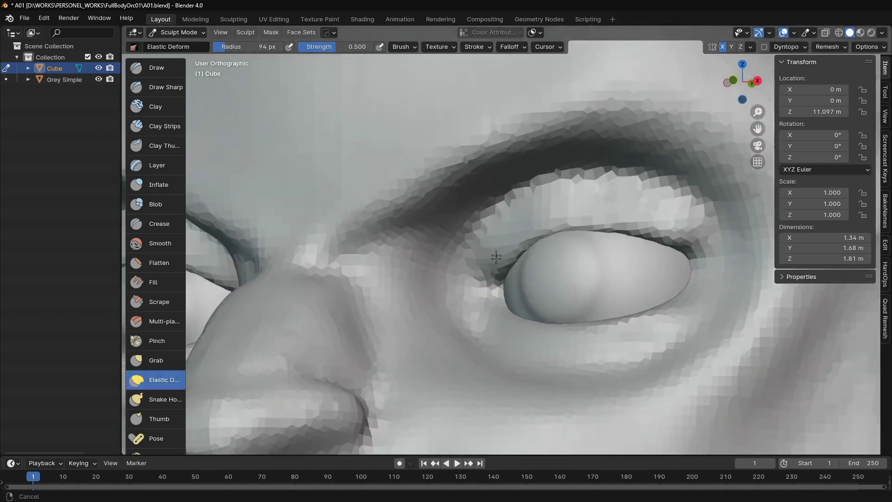
pyautogui.moveTo(488, 260); pyautogui.dragTo(534, 233, button='middle')
pyautogui.scroll(3, 534, 232)
pyautogui.scroll(-3, 570, 213)
pyautogui.scroll(3, 473, 222)
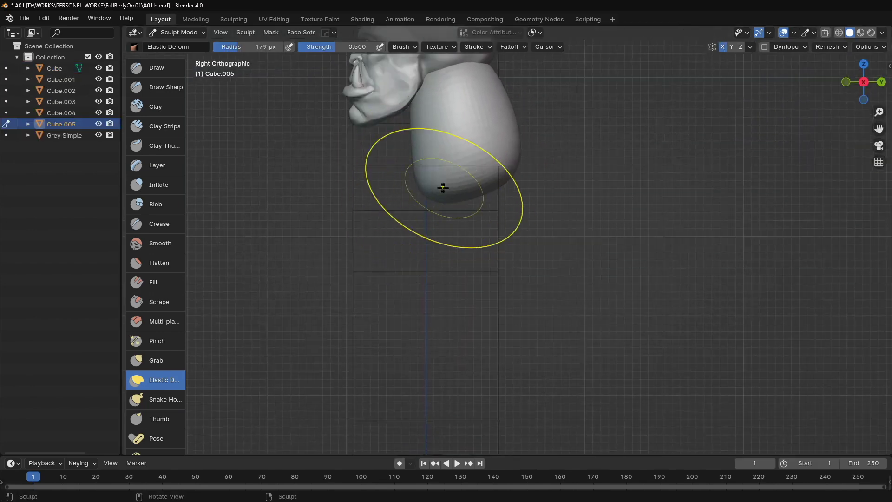
# - Start sculpting the new body piece and orbit to a front view of the torso
pyautogui.moveTo(475, 153); pyautogui.dragTo(407, 189, button='middle')
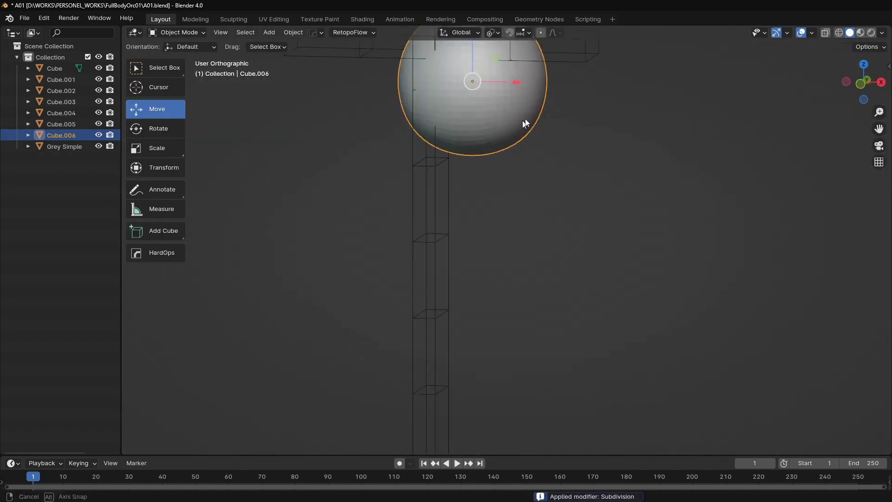
pyautogui.hotkey('ctrl', 'Tab')
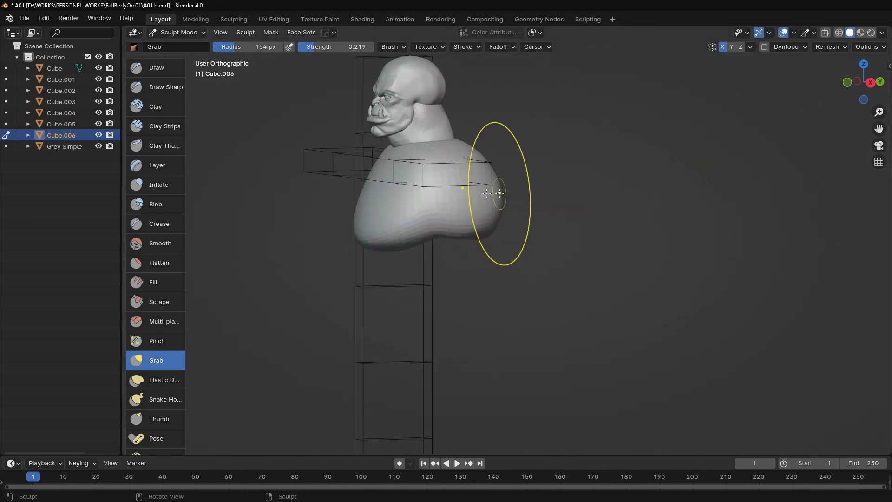
pyautogui.moveTo(407, 177)
pyautogui.mouseDown(button='middle')
pyautogui.moveTo(508, 69)
pyautogui.moveTo(508, 149)
pyautogui.moveTo(438, 160)
pyautogui.moveTo(550, 190)
pyautogui.mouseUp(button='middle')
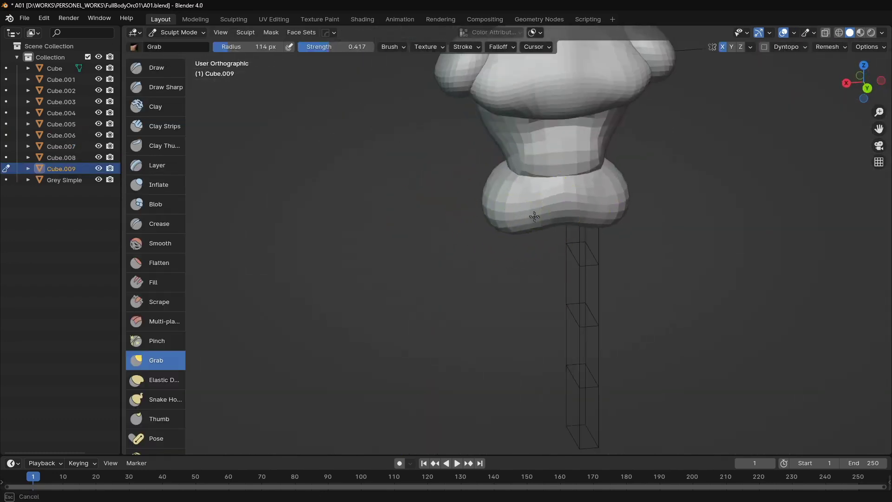
# - Orbit the view to face the orc's body front-on
pyautogui.moveTo(534, 217); pyautogui.dragTo(468, 241, button='middle')
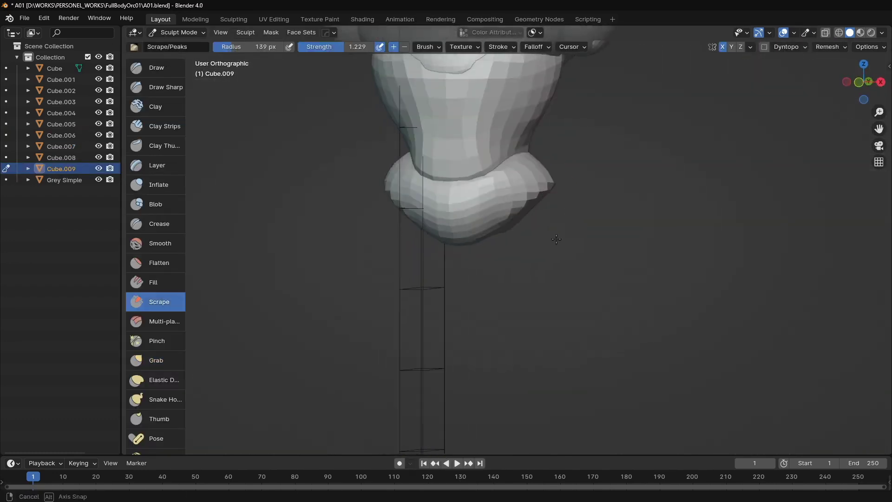
pyautogui.moveTo(555, 239)
pyautogui.mouseDown(button='middle')
pyautogui.moveTo(504, 178)
pyautogui.moveTo(391, 255)
pyautogui.mouseUp(button='middle')
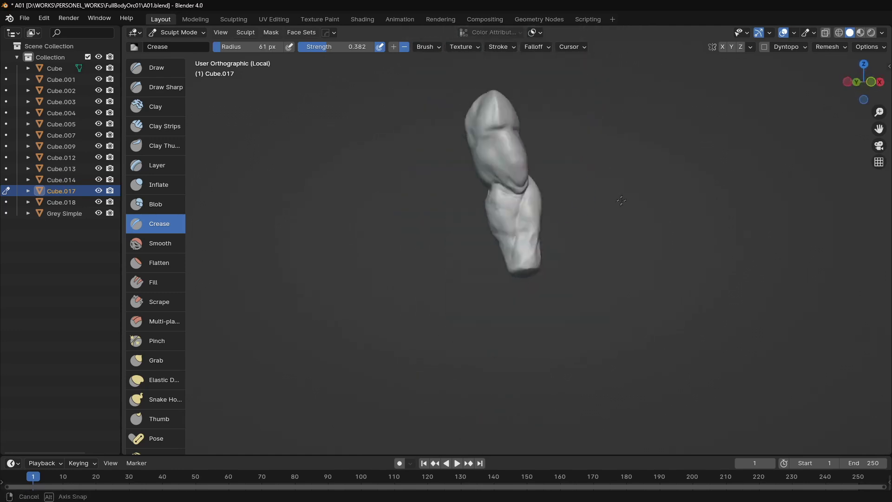
# - Work around the arm sculpt with the Pinch brush
pyautogui.moveTo(621, 200); pyautogui.dragTo(472, 198, button='middle')
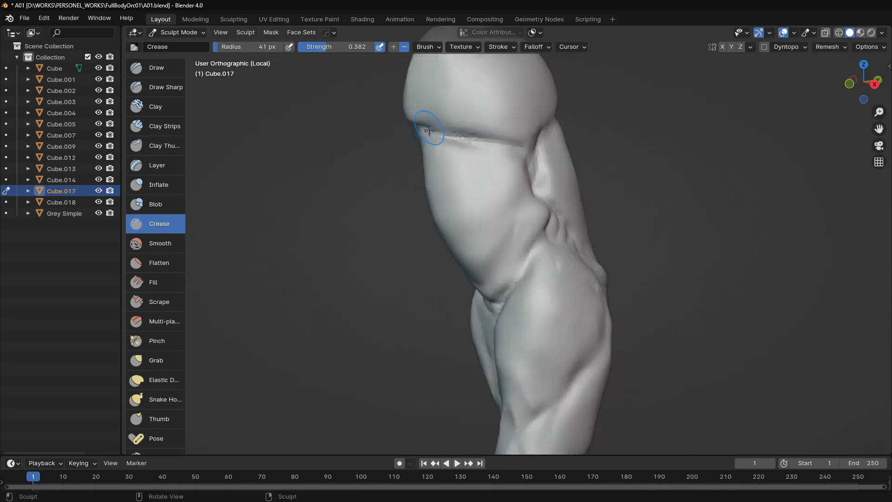
pyautogui.hotkey('shift', 'space')
pyautogui.press('p')
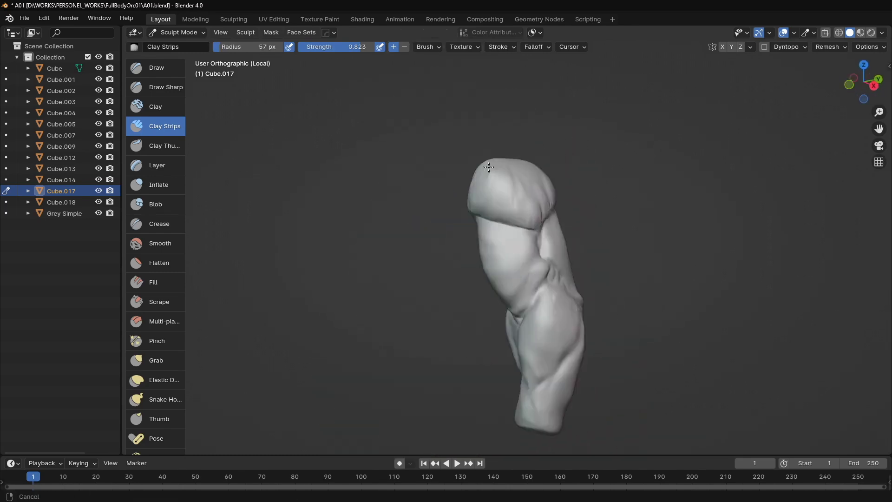
pyautogui.moveTo(484, 148)
pyautogui.mouseDown(button='middle')
pyautogui.moveTo(436, 171)
pyautogui.moveTo(432, 215)
pyautogui.moveTo(461, 211)
pyautogui.moveTo(453, 180)
pyautogui.mouseUp(button='middle')
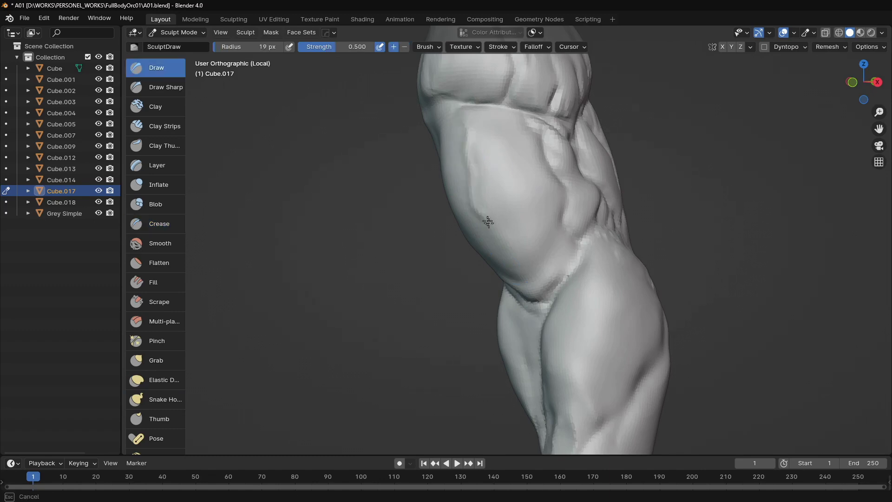
# - Review the flank and thigh, then crease lines into the upper back muscles
pyautogui.moveTo(488, 222); pyautogui.dragTo(505, 189, button='middle')
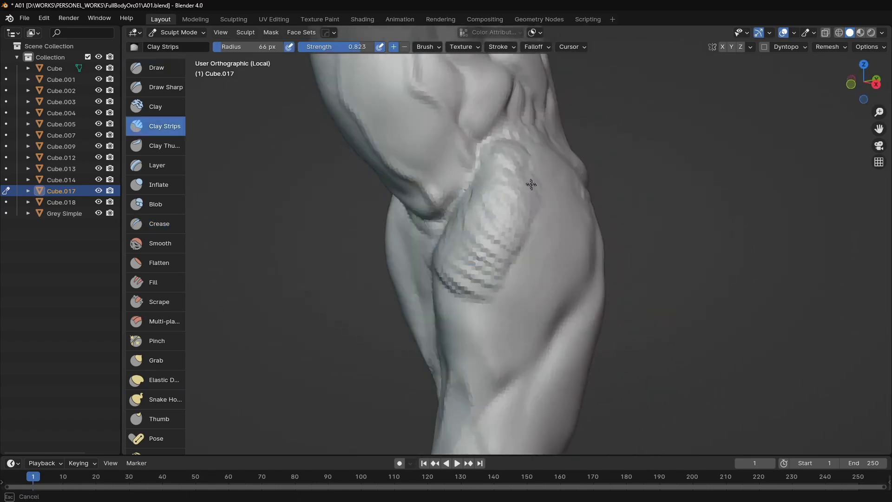
pyautogui.keyDown('ctrl'); pyautogui.moveTo(531, 185); pyautogui.dragTo(515, 269, button='middle'); pyautogui.keyUp('ctrl')
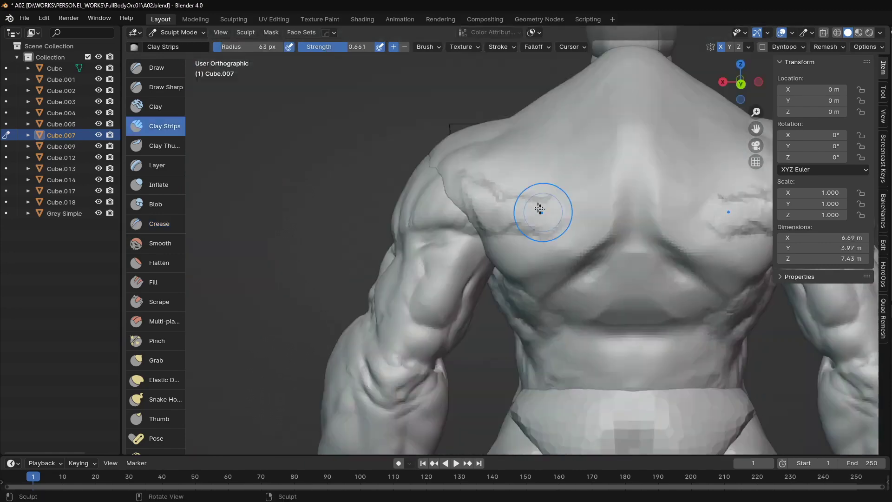
pyautogui.moveTo(538, 207)
pyautogui.mouseDown(button='middle')
pyautogui.moveTo(491, 191)
pyautogui.moveTo(512, 229)
pyautogui.mouseUp(button='middle')
pyautogui.moveTo(512, 229); pyautogui.dragTo(534, 185)
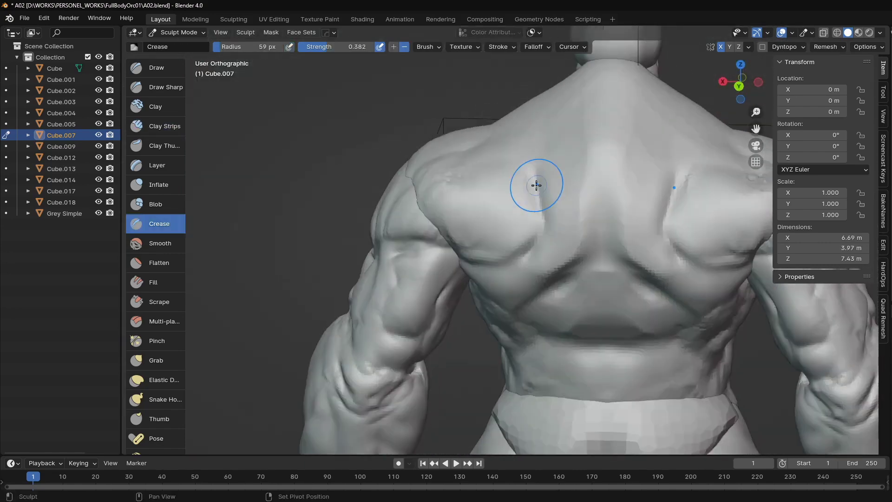
pyautogui.moveTo(534, 186)
pyautogui.mouseDown(button='middle')
pyautogui.moveTo(571, 183)
pyautogui.moveTo(572, 249)
pyautogui.mouseUp(button='middle')
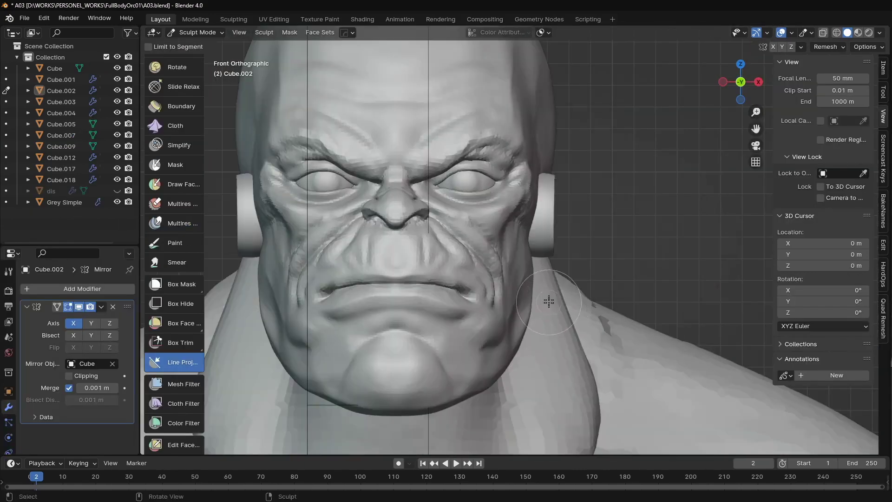
# - Carve and deepen the ear's inner ridge groove with Draw, then inflate it
pyautogui.scroll(4, 486, 243)
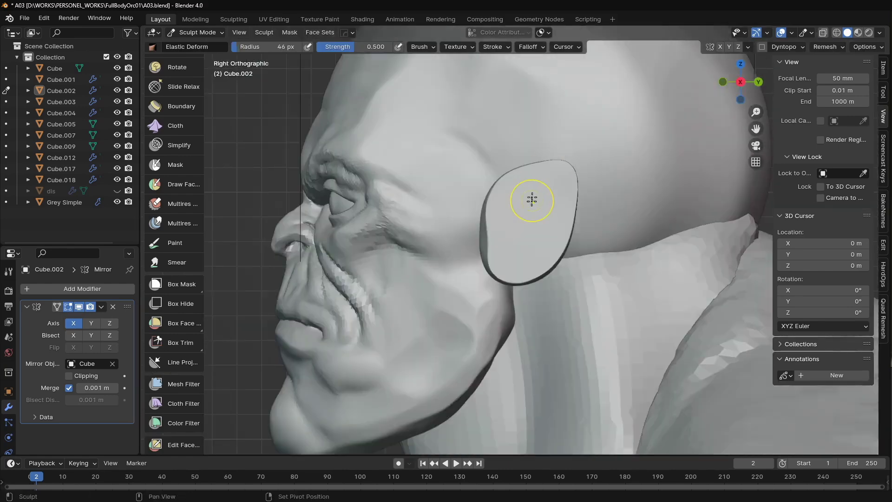
pyautogui.click(528, 200)
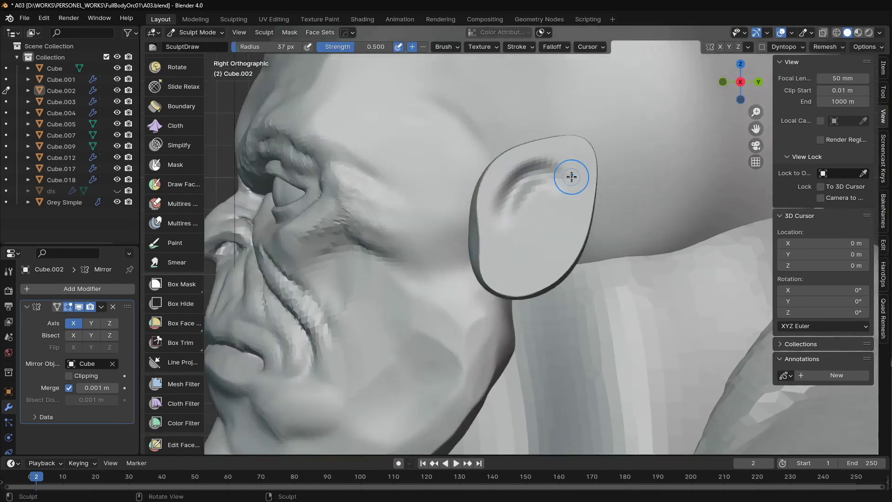
pyautogui.keyDown('shift'); pyautogui.moveTo(571, 177); pyautogui.dragTo(565, 180, button='middle'); pyautogui.keyUp('shift')
pyautogui.keyDown('ctrl'); pyautogui.moveTo(568, 176); pyautogui.dragTo(565, 180); pyautogui.keyUp('ctrl')
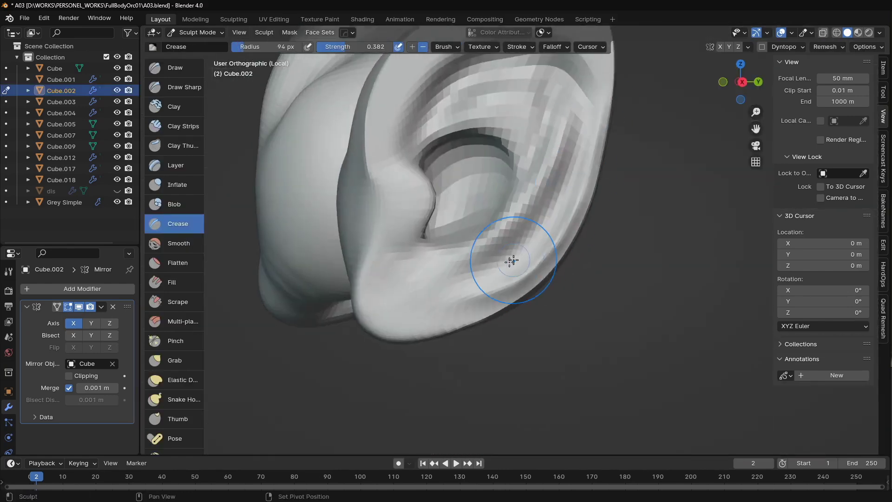
pyautogui.moveTo(479, 264); pyautogui.dragTo(457, 227, button='middle')
pyautogui.moveTo(532, 207); pyautogui.dragTo(546, 160, button='middle')
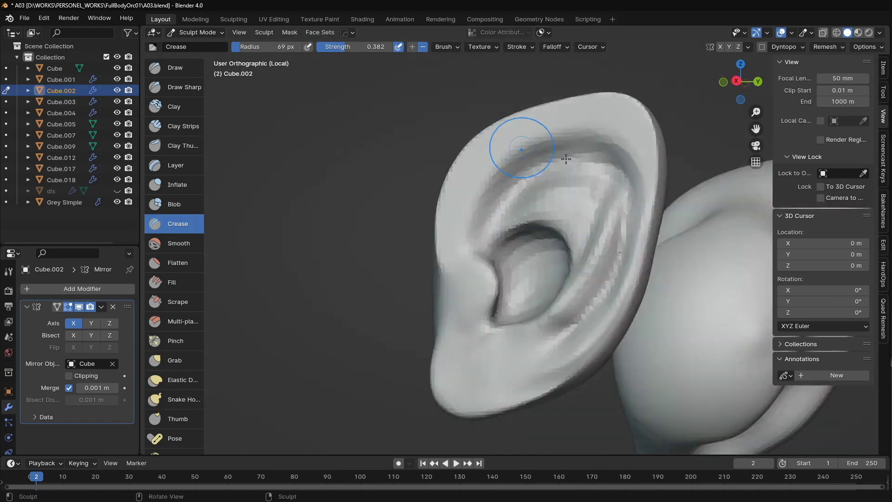
pyautogui.hotkey('shift', 'space')
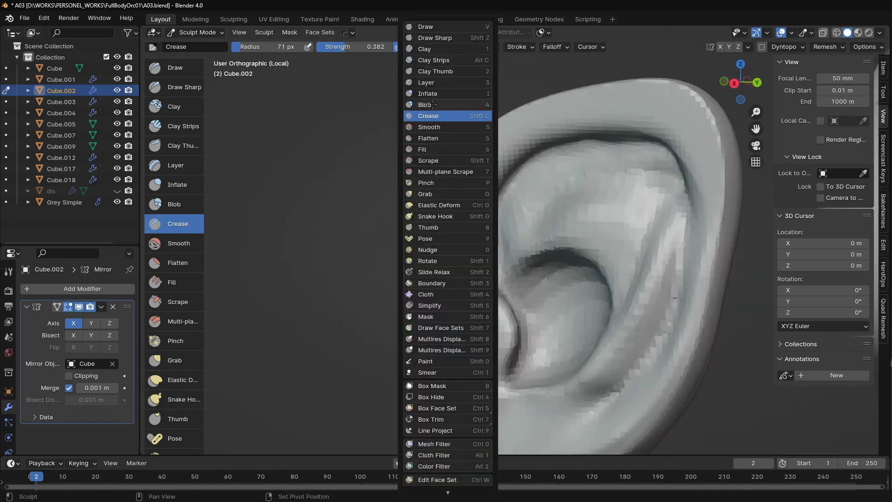
pyautogui.press('i')
pyautogui.moveTo(602, 111)
pyautogui.mouseDown(button='middle')
pyautogui.moveTo(509, 193)
pyautogui.moveTo(629, 114)
pyautogui.moveTo(611, 215)
pyautogui.moveTo(565, 189)
pyautogui.mouseUp(button='middle')
# - Move the ear into place from the side view, then reselect the body for sculpting
pyautogui.hotkey('ctrl', 'Tab')
pyautogui.press('KP_Divide')
pyautogui.press('KP_1')
pyautogui.scroll(3, 573, 264)
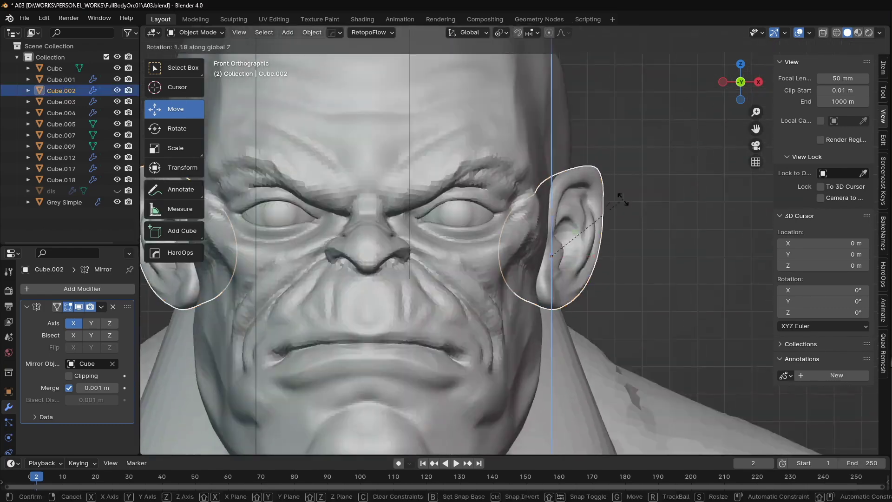
pyautogui.click(549, 208)
pyautogui.press('KP_3')
pyautogui.scroll(3, 596, 201)
pyautogui.press('g')
pyautogui.press('KP_1')
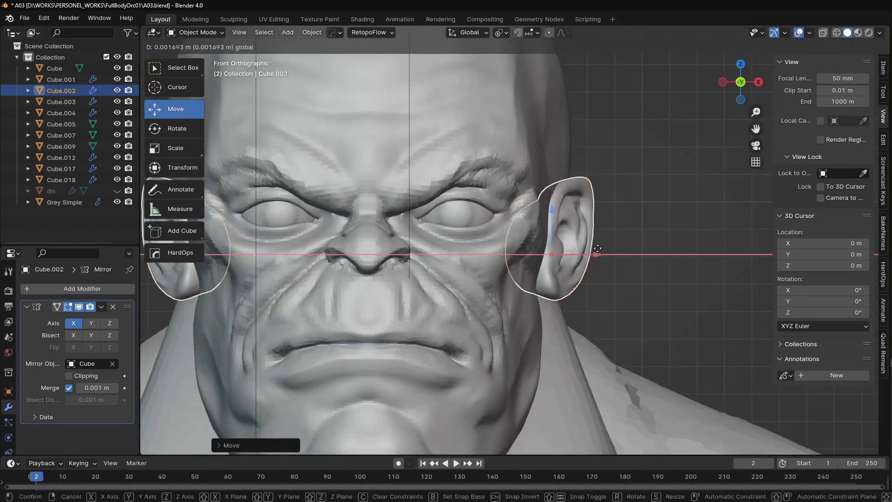
pyautogui.click(624, 200)
pyautogui.hotkey('ctrl', 'Tab')
# - Orbit around the head and isolate it in local view
pyautogui.press('KP_3')
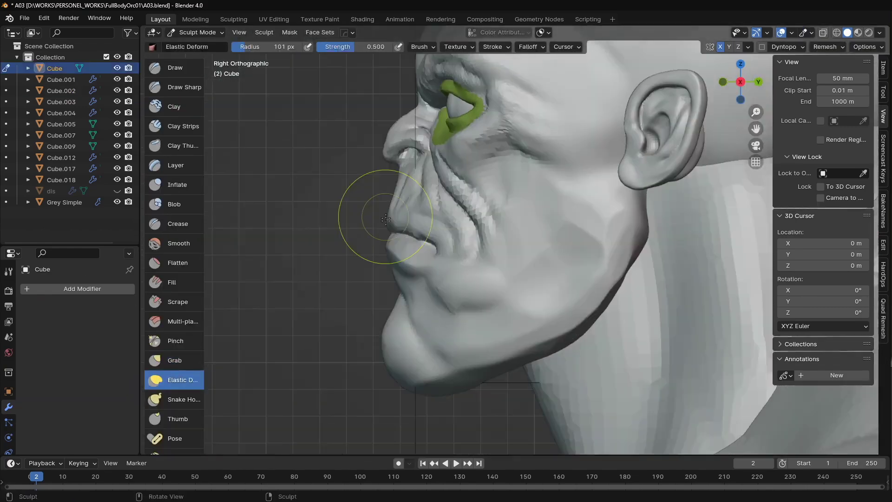
pyautogui.moveTo(369, 209); pyautogui.dragTo(463, 195, button='middle')
pyautogui.press('KP_1')
pyautogui.moveTo(618, 170); pyautogui.dragTo(493, 211, button='middle')
pyautogui.press('c')
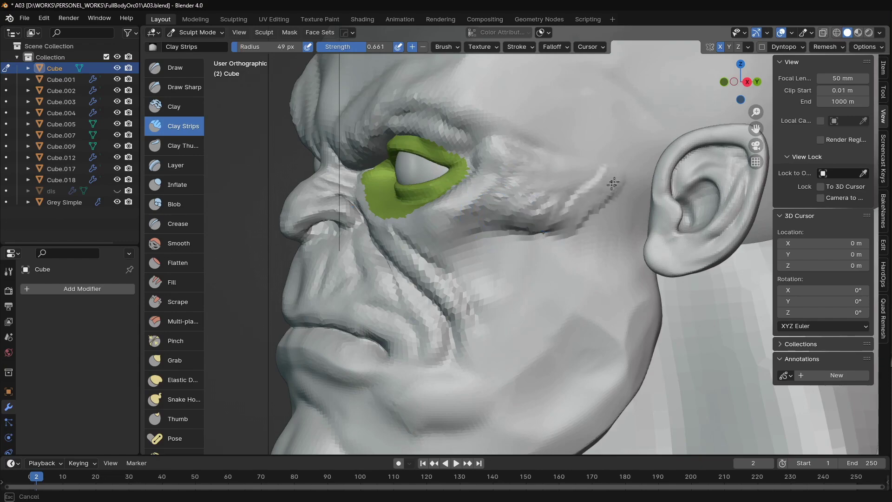
pyautogui.scroll(-2, 613, 183)
pyautogui.press('KP_1')
pyautogui.moveTo(553, 328)
pyautogui.mouseDown(button='middle')
pyautogui.moveTo(509, 199)
pyautogui.moveTo(598, 214)
pyautogui.moveTo(493, 235)
pyautogui.moveTo(528, 205)
pyautogui.moveTo(289, 301)
pyautogui.moveTo(577, 183)
pyautogui.mouseUp(button='middle')
pyautogui.press('KP_Divide')
# - Switch to Clay Strips and lower the Face Sets overlay opacity
pyautogui.press('c')
pyautogui.scroll(3, 578, 183)
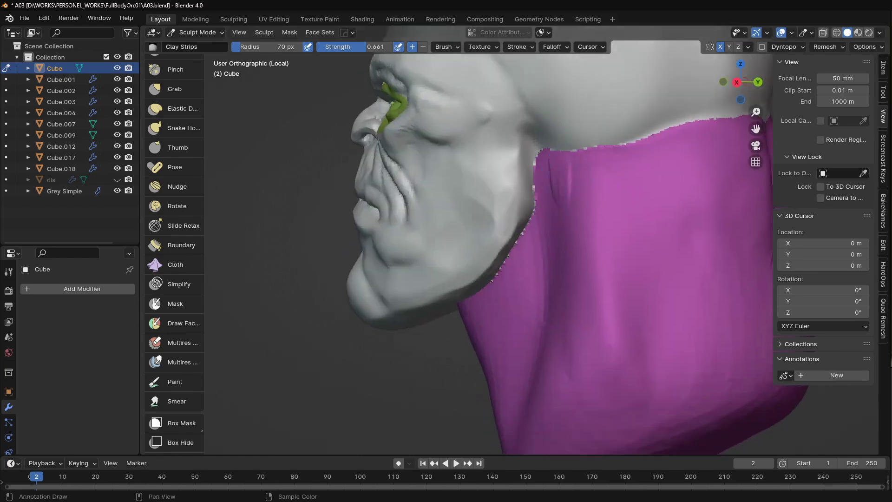
pyautogui.moveTo(552, 211); pyautogui.dragTo(531, 209, button='middle')
pyautogui.moveTo(584, 199)
pyautogui.mouseDown(button='middle')
pyautogui.moveTo(537, 229)
pyautogui.moveTo(578, 189)
pyautogui.mouseUp(button='middle')
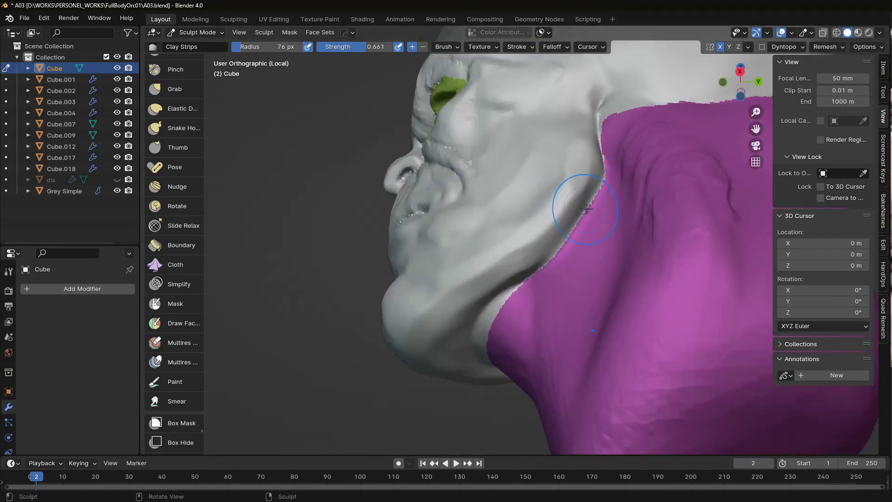
pyautogui.scroll(3, 577, 189)
pyautogui.click(811, 32)
pyautogui.moveTo(832, 80); pyautogui.dragTo(764, 86)
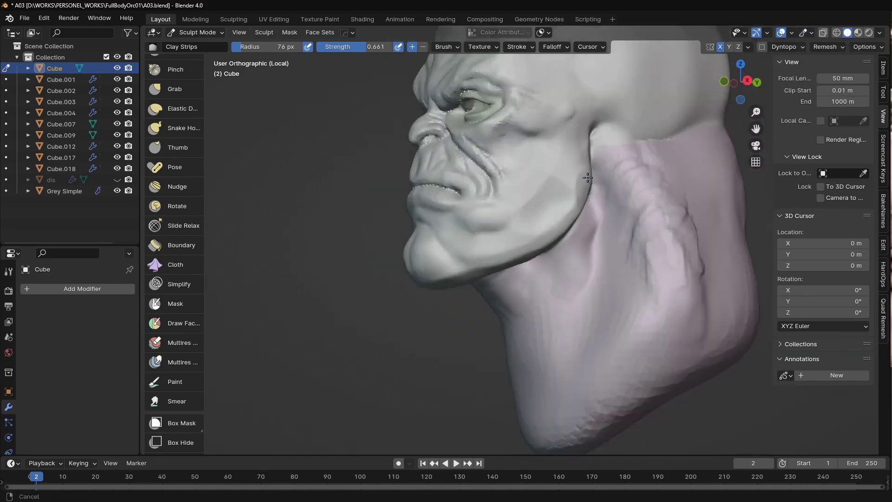
# - Sculpt the jaw and neck with Draw, Clay Strips and Crease brushes
pyautogui.moveTo(660, 139); pyautogui.dragTo(625, 159, button='middle')
pyautogui.moveTo(634, 192)
pyautogui.mouseDown(button='middle')
pyautogui.moveTo(535, 259)
pyautogui.moveTo(606, 234)
pyautogui.mouseUp(button='middle')
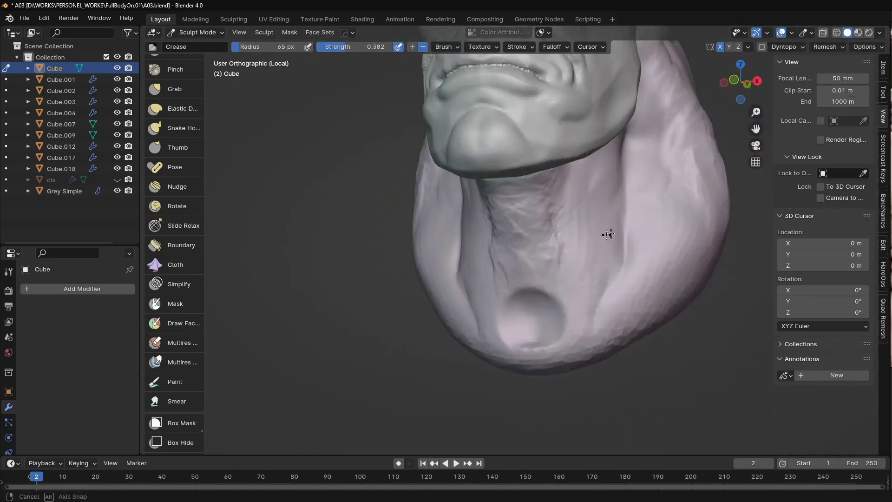
pyautogui.press('x')
pyautogui.moveTo(662, 179)
pyautogui.mouseDown(button='middle')
pyautogui.moveTo(646, 193)
pyautogui.moveTo(652, 206)
pyautogui.moveTo(587, 199)
pyautogui.mouseUp(button='middle')
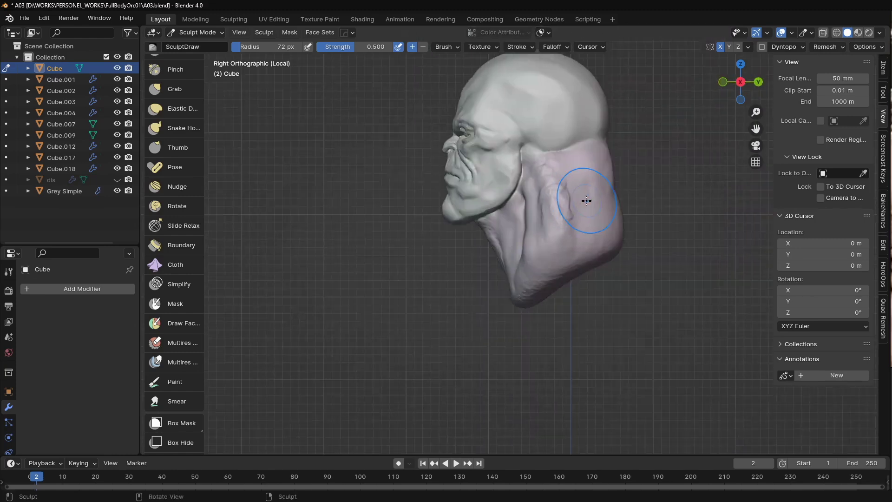
pyautogui.press('c')
pyautogui.moveTo(561, 235); pyautogui.dragTo(608, 186, button='middle')
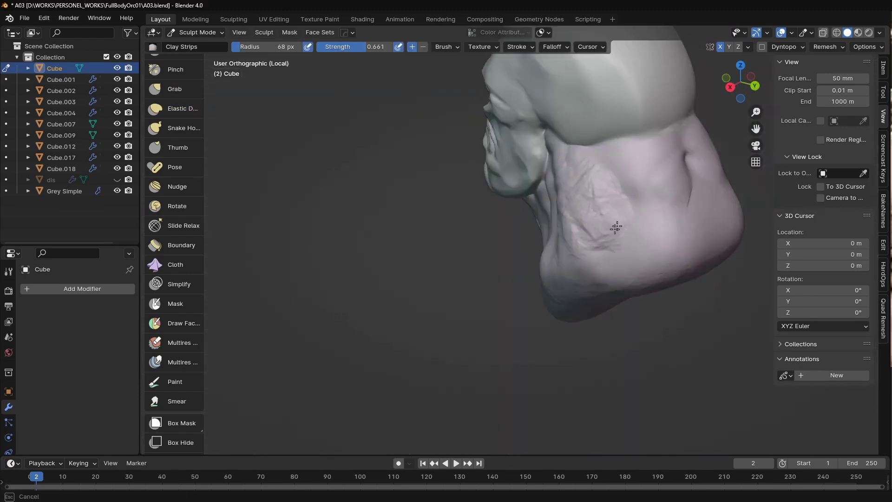
pyautogui.moveTo(616, 228)
pyautogui.mouseDown(button='middle')
pyautogui.moveTo(534, 256)
pyautogui.moveTo(533, 202)
pyautogui.mouseUp(button='middle')
pyautogui.hotkey('shift', 'c')
pyautogui.moveTo(553, 242)
pyautogui.mouseDown(button='middle')
pyautogui.moveTo(548, 209)
pyautogui.moveTo(572, 224)
pyautogui.moveTo(548, 181)
pyautogui.moveTo(519, 183)
pyautogui.moveTo(559, 167)
pyautogui.moveTo(557, 203)
pyautogui.mouseUp(button='middle')
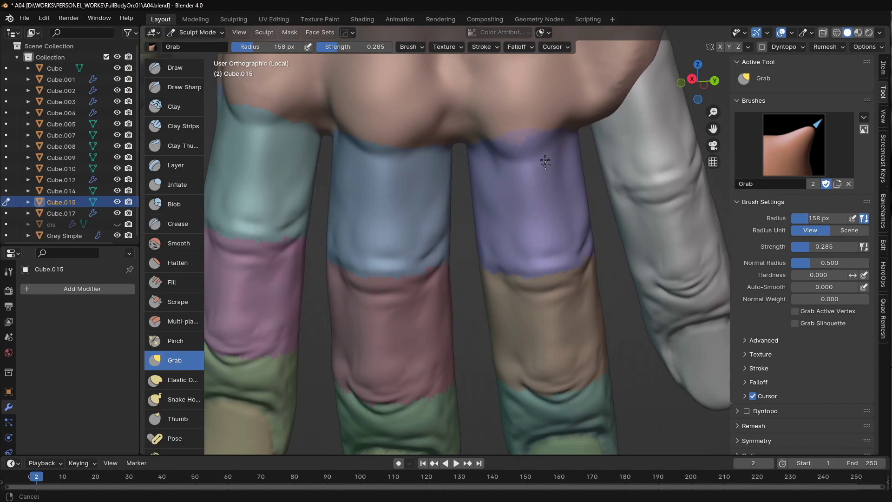
# - Refine the fingers with a smaller Clay Strips brush
pyautogui.moveTo(545, 162)
pyautogui.mouseDown(button='middle')
pyautogui.moveTo(513, 195)
pyautogui.moveTo(507, 169)
pyautogui.moveTo(487, 186)
pyautogui.moveTo(518, 179)
pyautogui.mouseUp(button='middle')
pyautogui.press('c')
pyautogui.press('[')
pyautogui.hotkey('ctrl', 'Tab')
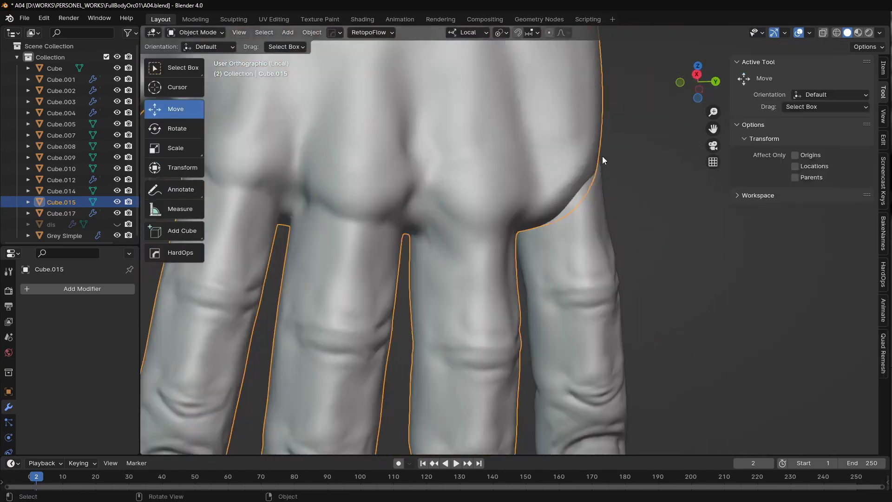
pyautogui.scroll(-5, 506, 171)
pyautogui.scroll(4, 514, 171)
pyautogui.hotkey('ctrl', 'Tab')
pyautogui.scroll(2, 520, 183)
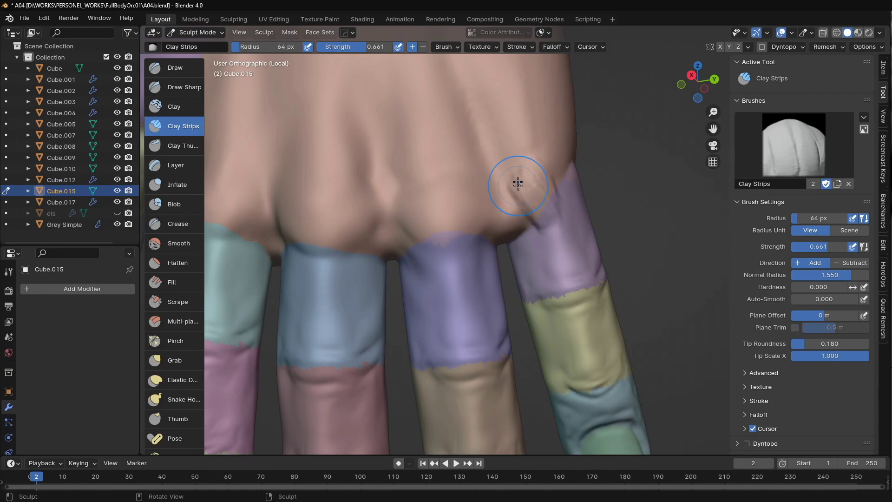
pyautogui.moveTo(518, 184)
pyautogui.mouseDown(button='middle')
pyautogui.moveTo(543, 185)
pyautogui.moveTo(430, 222)
pyautogui.mouseUp(button='middle')
# - Save the file as A05.blend and switch to a smaller Draw Sharp brush
pyautogui.hotkey('ctrl', 'shift', 's')
pyautogui.press('KP_Add')
pyautogui.press('Return')
pyautogui.press(']')
pyautogui.press(']')
pyautogui.hotkey('shift', 'd')
pyautogui.press('f')
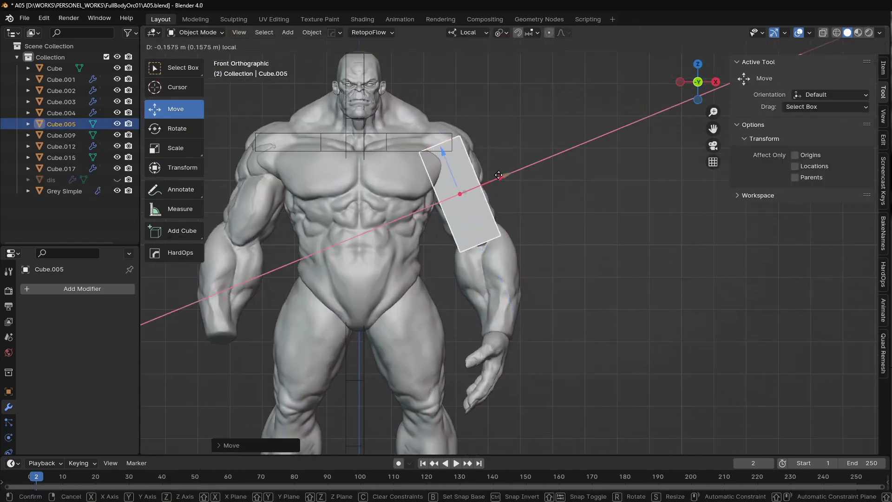
# - Duplicate Cube.005 onto the forearm and gather both cubes into a new REF_Object collection
pyautogui.hotkey('shift', 'd')
pyautogui.scroll(-2, 549, 182)
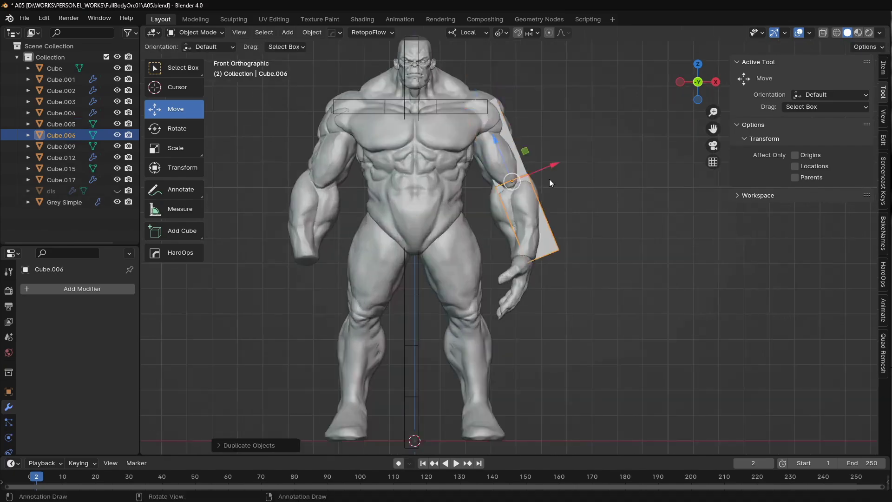
pyautogui.moveTo(602, 196)
pyautogui.mouseDown(button='middle')
pyautogui.moveTo(537, 124)
pyautogui.moveTo(557, 177)
pyautogui.mouseUp(button='middle')
pyautogui.scroll(2, 557, 176)
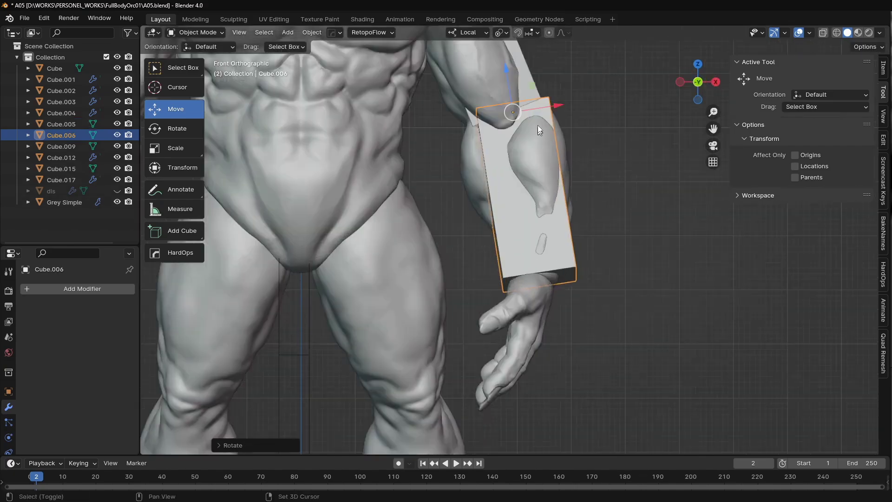
pyautogui.press('KP_1')
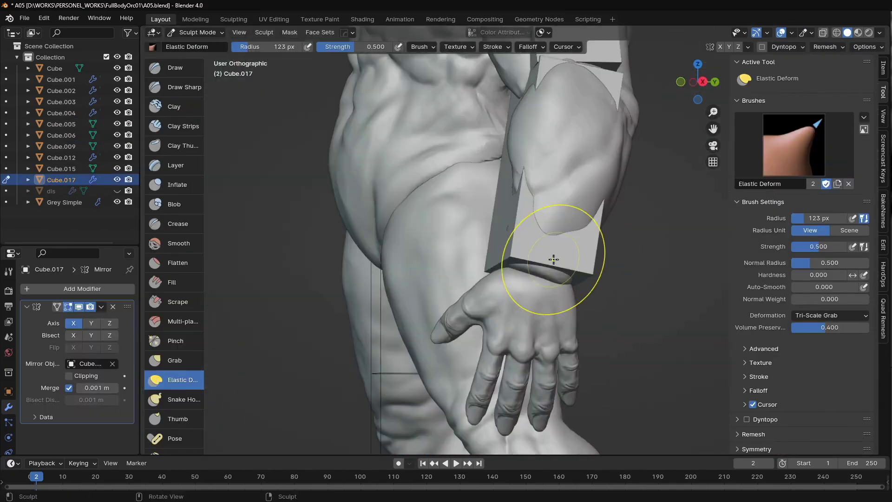
pyautogui.moveTo(488, 258)
pyautogui.mouseDown(button='middle')
pyautogui.moveTo(428, 248)
pyautogui.moveTo(539, 193)
pyautogui.mouseUp(button='middle')
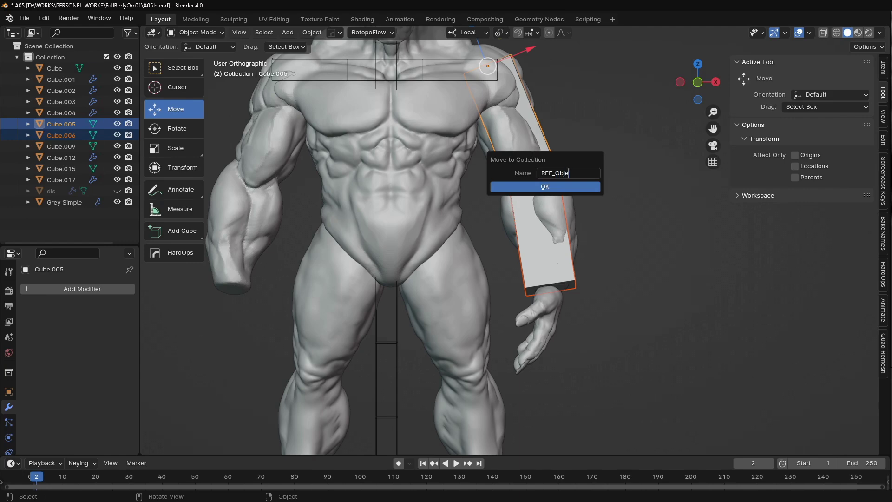
pyautogui.write('ct')
pyautogui.press('Return')
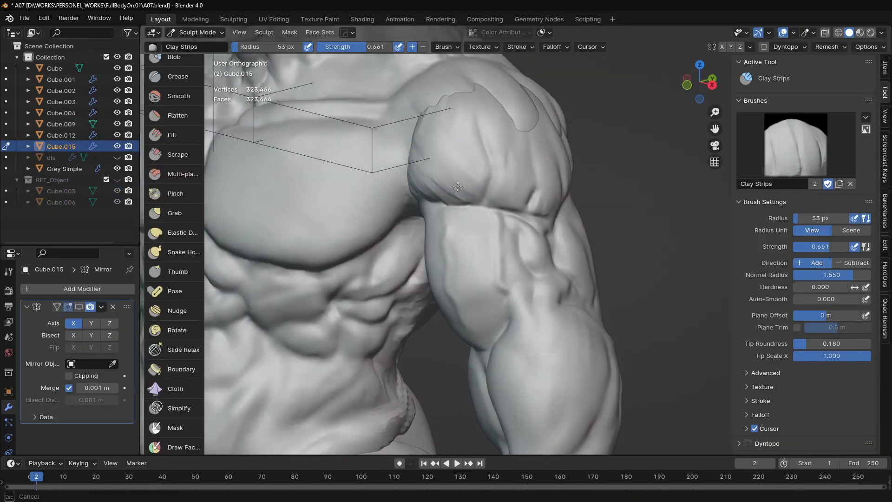
# - Switch sculpting to the main body mesh, framed on the shoulder
pyautogui.moveTo(457, 186)
pyautogui.mouseDown(button='middle')
pyautogui.moveTo(437, 163)
pyautogui.moveTo(462, 190)
pyautogui.moveTo(412, 168)
pyautogui.mouseUp(button='middle')
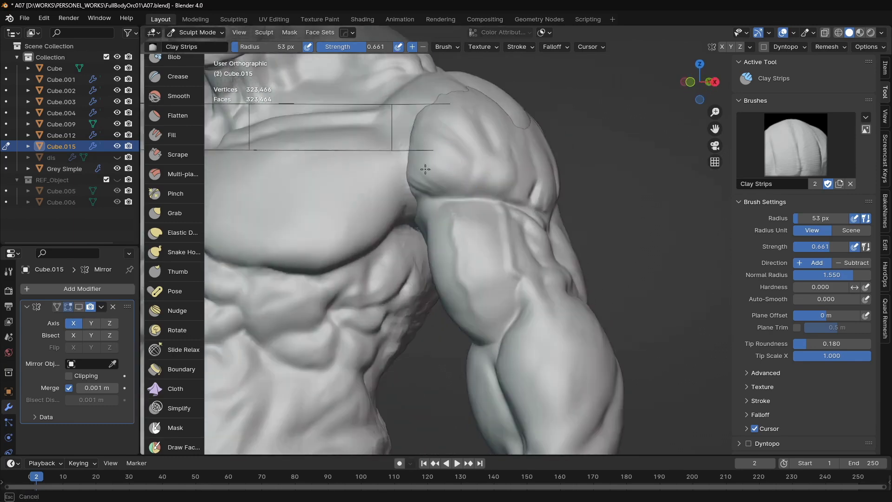
pyautogui.scroll(-3, 411, 167)
pyautogui.hotkey('alt', 'q')
pyautogui.scroll(3, 408, 233)
pyautogui.moveTo(463, 147)
pyautogui.mouseDown(button='middle')
pyautogui.moveTo(437, 149)
pyautogui.moveTo(447, 162)
pyautogui.mouseUp(button='middle')
# - Carve a diagonal crease across the chest using the Crease and Clay Strips brushes
pyautogui.hotkey('shift', 'c')
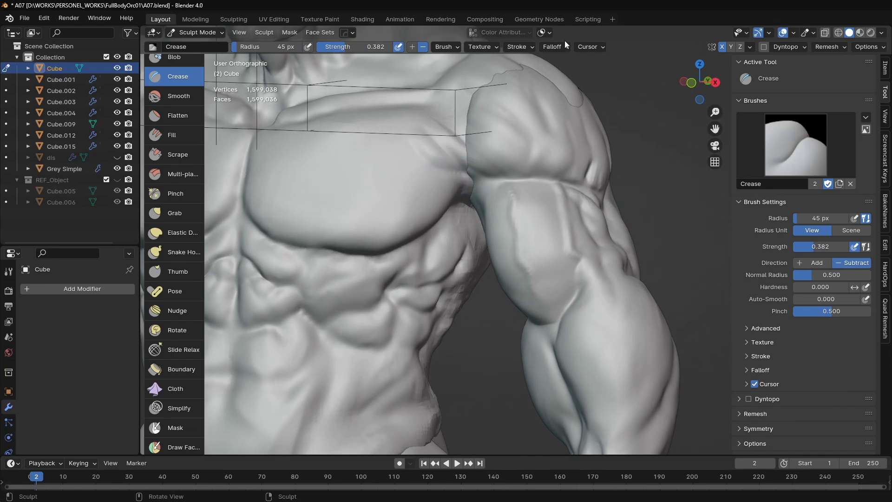
pyautogui.click(566, 45)
pyautogui.moveTo(338, 259)
pyautogui.mouseDown(button='middle')
pyautogui.moveTo(520, 177)
pyautogui.moveTo(409, 197)
pyautogui.mouseUp(button='middle')
pyautogui.scroll(2, 477, 193)
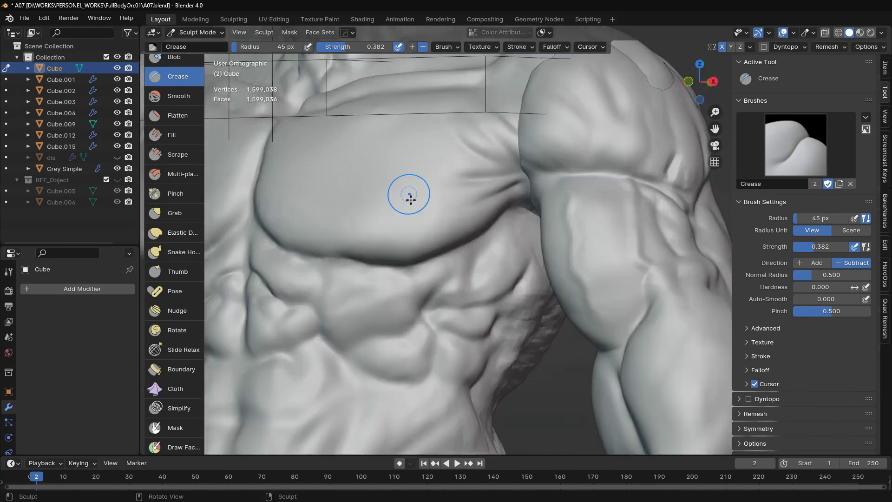
pyautogui.press('c')
pyautogui.moveTo(467, 148); pyautogui.dragTo(481, 161)
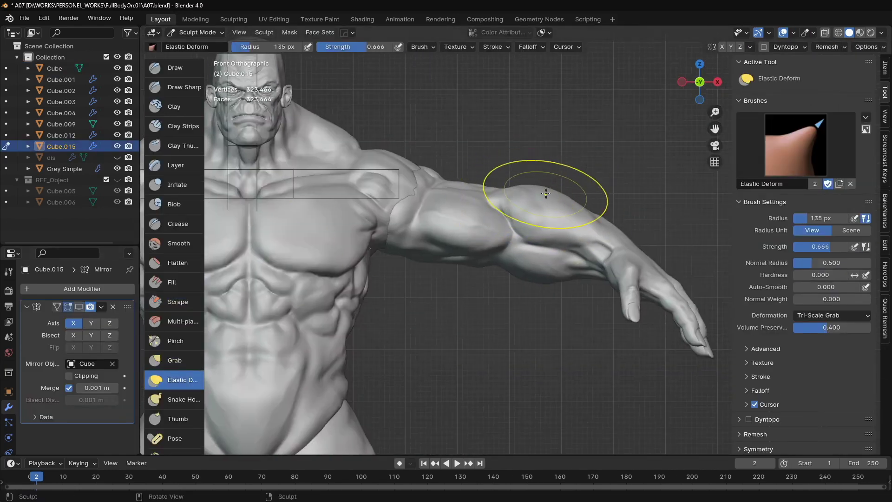
# - Bring the forearm and hand into view and start a RetopoFlow session
pyautogui.scroll(3, 546, 193)
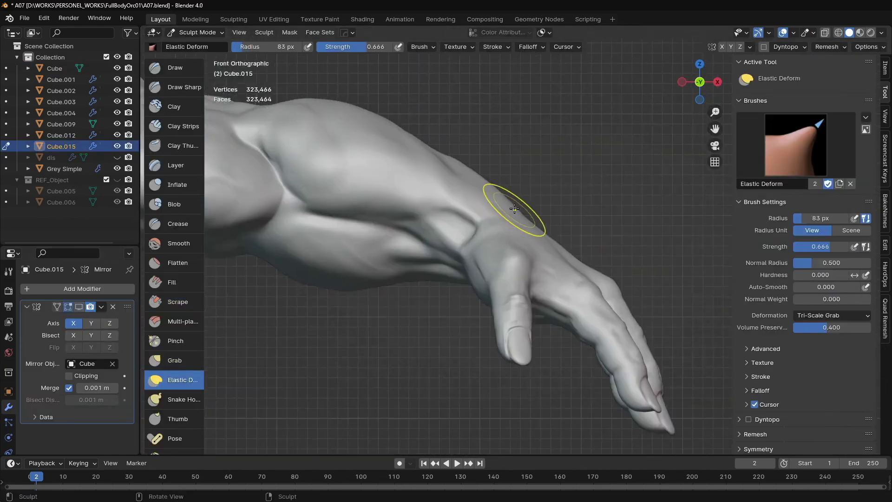
pyautogui.scroll(2, 489, 199)
pyautogui.moveTo(493, 205)
pyautogui.keyDown('shift'); pyautogui.mouseDown(button='middle')
pyautogui.moveTo(446, 206)
pyautogui.moveTo(434, 253)
pyautogui.moveTo(474, 179)
pyautogui.moveTo(536, 195)
pyautogui.moveTo(424, 155)
pyautogui.moveTo(538, 199)
pyautogui.moveTo(477, 193)
pyautogui.moveTo(500, 258)
pyautogui.mouseUp(button='middle'); pyautogui.keyUp('shift')
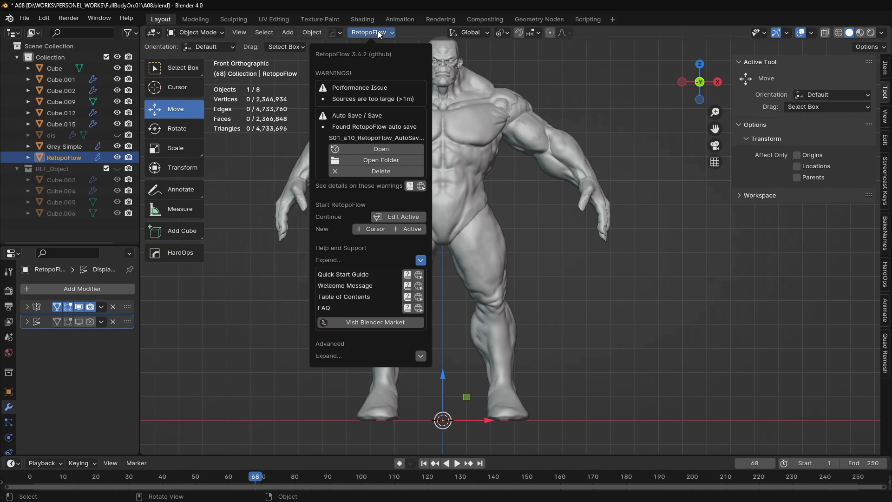
pyautogui.click(408, 217)
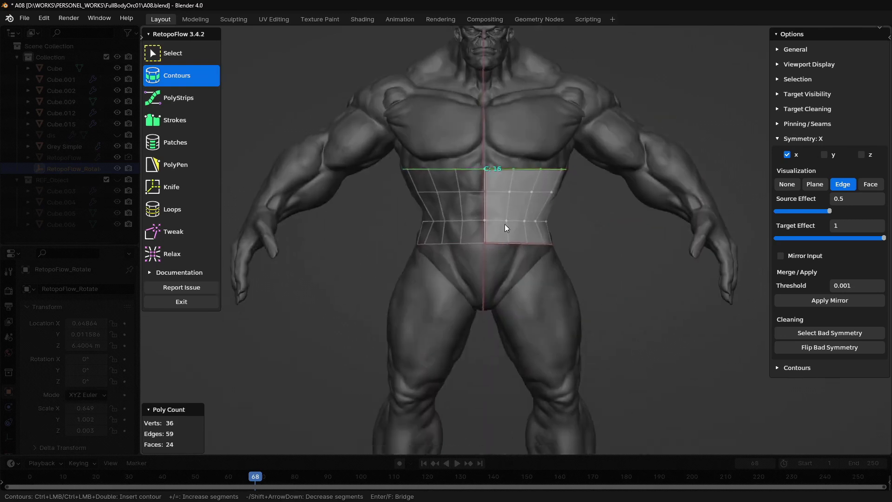
# - Draw contour loops around the upper thigh
pyautogui.keyDown('shift'); pyautogui.moveTo(508, 225); pyautogui.dragTo(501, 111, button='middle'); pyautogui.keyUp('shift')
pyautogui.keyDown('ctrl'); pyautogui.moveTo(473, 212); pyautogui.dragTo(553, 160); pyautogui.keyUp('ctrl')
pyautogui.keyDown('ctrl'); pyautogui.moveTo(474, 239); pyautogui.dragTo(559, 213); pyautogui.keyUp('ctrl')
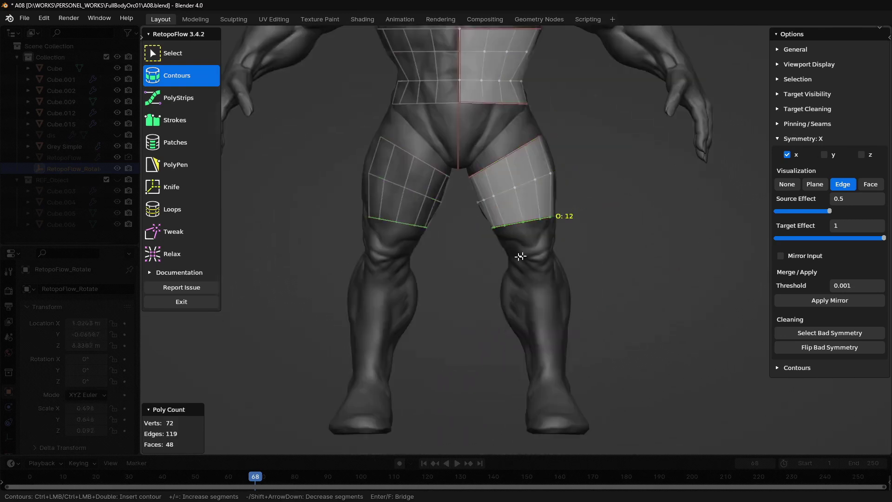
pyautogui.keyDown('shift'); pyautogui.moveTo(517, 255); pyautogui.dragTo(517, 195, button='middle'); pyautogui.keyUp('shift')
pyautogui.keyDown('ctrl'); pyautogui.moveTo(479, 251); pyautogui.dragTo(564, 245); pyautogui.keyUp('ctrl')
pyautogui.keyDown('ctrl'); pyautogui.moveTo(478, 218); pyautogui.dragTo(564, 204); pyautogui.keyUp('ctrl')
# - Extend contour loops down the lower leg and shin to the ankle
pyautogui.moveTo(557, 233); pyautogui.dragTo(585, 232, button='middle')
pyautogui.keyDown('ctrl'); pyautogui.moveTo(492, 240); pyautogui.dragTo(592, 221); pyautogui.keyUp('ctrl')
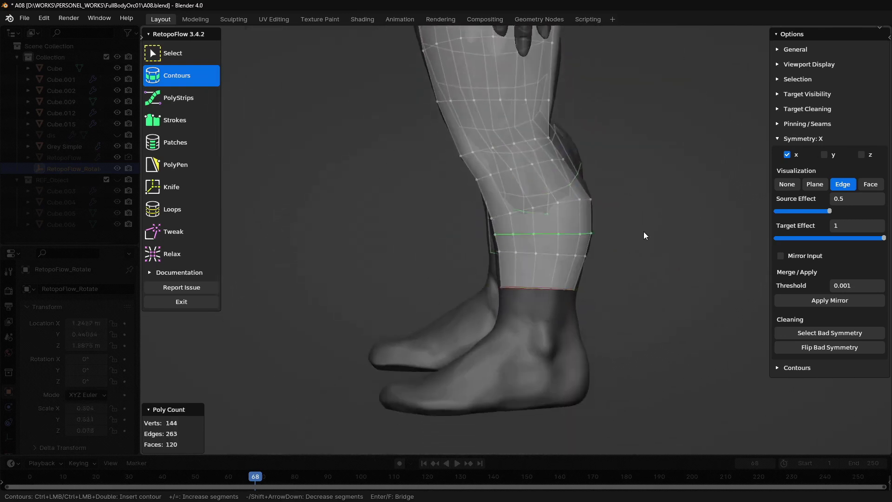
pyautogui.moveTo(565, 231)
pyautogui.mouseDown(button='middle')
pyautogui.moveTo(567, 263)
pyautogui.moveTo(530, 182)
pyautogui.mouseUp(button='middle')
pyautogui.scroll(3, 545, 242)
pyautogui.keyDown('ctrl'); pyautogui.moveTo(353, 219); pyautogui.dragTo(564, 172); pyautogui.keyUp('ctrl')
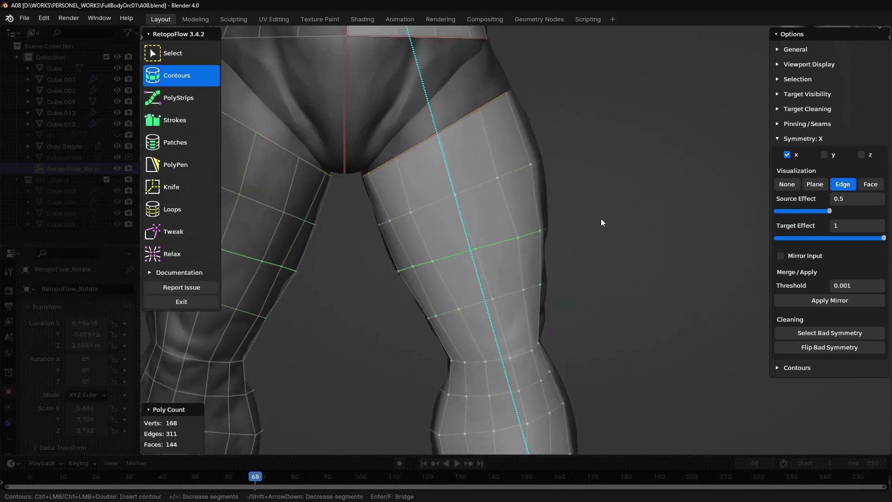
pyautogui.keyDown('shift'); pyautogui.moveTo(601, 218); pyautogui.dragTo(495, 179, button='middle'); pyautogui.keyUp('shift')
pyautogui.keyDown('ctrl'); pyautogui.moveTo(493, 277); pyautogui.dragTo(589, 250); pyautogui.keyUp('ctrl')
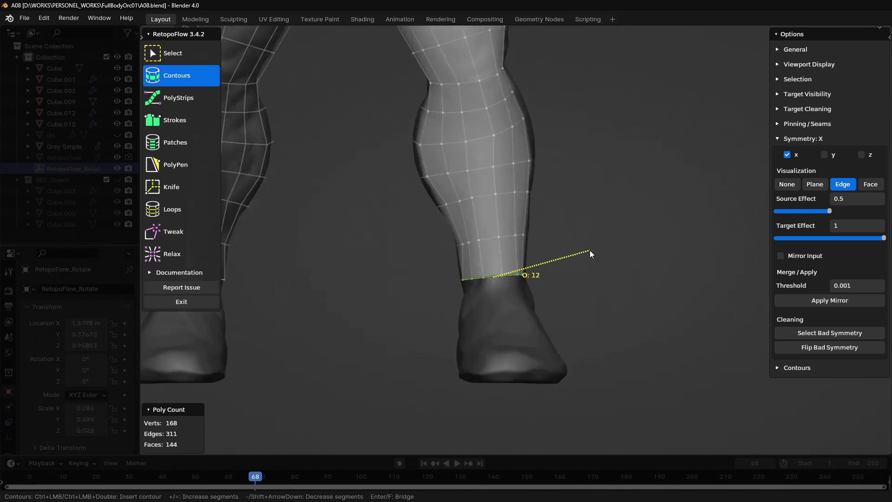
pyautogui.moveTo(589, 250); pyautogui.dragTo(447, 317, button='middle')
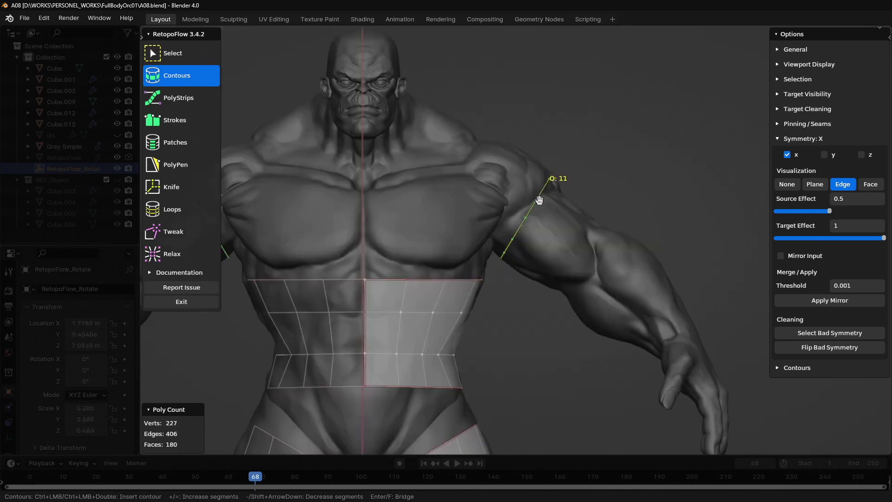
# - Wrap contour bands around the upper arm and forearm
pyautogui.keyDown('ctrl'); pyautogui.moveTo(538, 199); pyautogui.dragTo(550, 179); pyautogui.keyUp('ctrl')
pyautogui.moveTo(613, 194)
pyautogui.mouseDown(button='middle')
pyautogui.moveTo(414, 328)
pyautogui.moveTo(548, 297)
pyautogui.moveTo(454, 304)
pyautogui.moveTo(456, 235)
pyautogui.moveTo(539, 215)
pyautogui.mouseUp(button='middle')
pyautogui.keyDown('ctrl'); pyautogui.moveTo(538, 216); pyautogui.dragTo(514, 325); pyautogui.keyUp('ctrl')
pyautogui.moveTo(514, 324); pyautogui.dragTo(477, 328, button='middle')
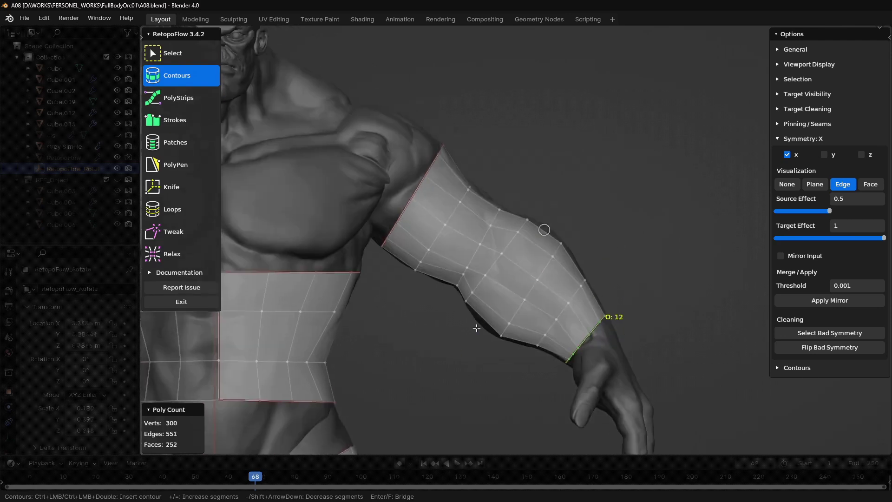
pyautogui.scroll(-5, 476, 328)
pyautogui.scroll(5, 508, 215)
pyautogui.keyDown('ctrl'); pyautogui.moveTo(528, 124); pyautogui.dragTo(408, 333); pyautogui.keyUp('ctrl')
pyautogui.moveTo(408, 333); pyautogui.dragTo(488, 187, button='middle')
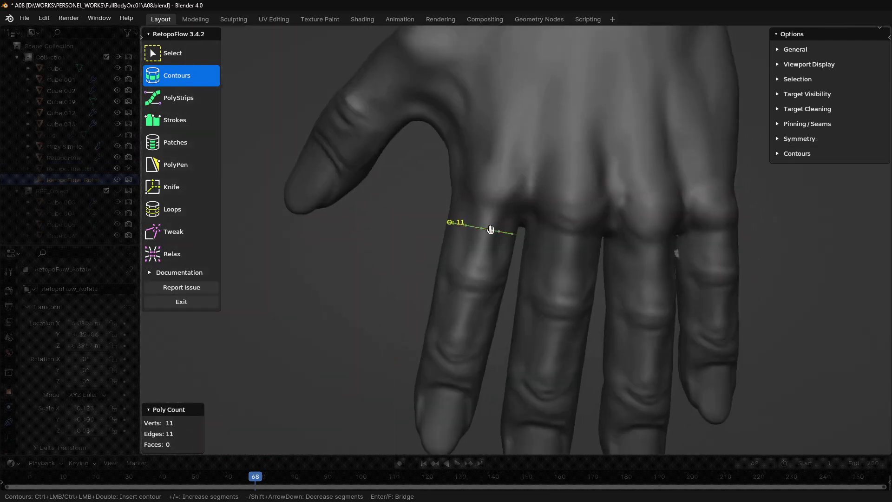
# - Wrap contour loops along the fingers, starting a ring on the next finger
pyautogui.keyDown('ctrl'); pyautogui.click(567, 265); pyautogui.keyUp('ctrl')
pyautogui.moveTo(567, 264); pyautogui.dragTo(522, 257, button='middle')
pyautogui.keyDown('ctrl'); pyautogui.click(522, 256); pyautogui.keyUp('ctrl')
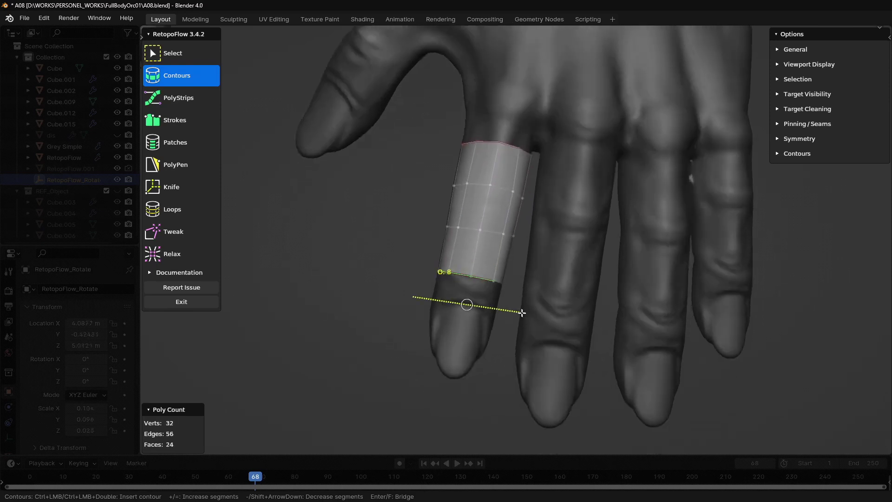
pyautogui.moveTo(521, 313); pyautogui.dragTo(493, 294, button='middle')
pyautogui.keyDown('ctrl'); pyautogui.moveTo(523, 238); pyautogui.dragTo(557, 238); pyautogui.keyUp('ctrl')
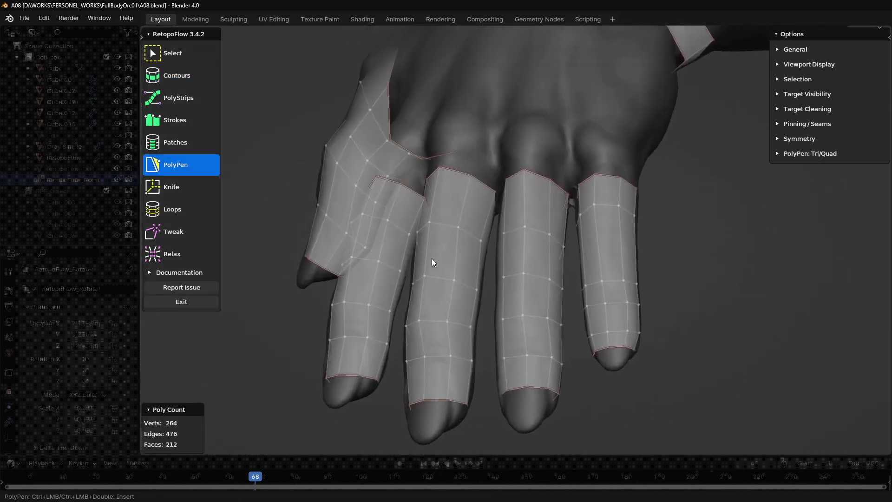
# - Exit RetopoFlow and pull a finger-base vertex into the knuckle gap
pyautogui.press('Escape')
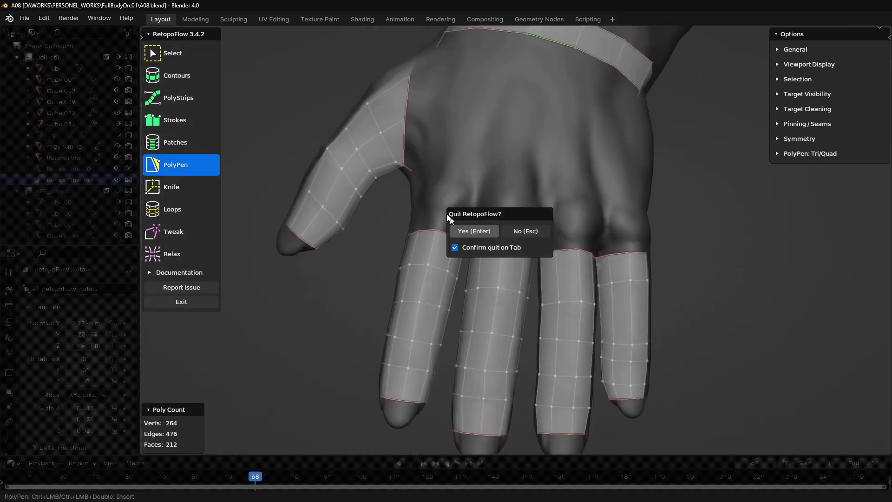
pyautogui.click(474, 231)
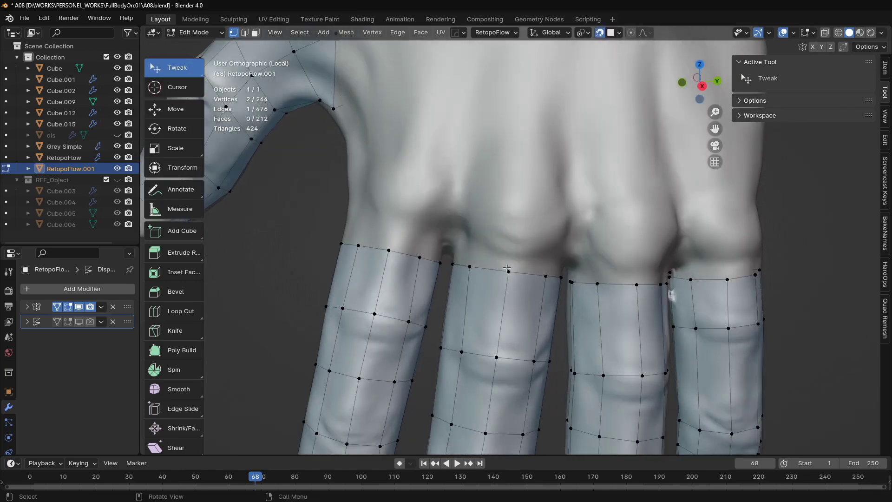
pyautogui.moveTo(483, 232); pyautogui.dragTo(491, 221)
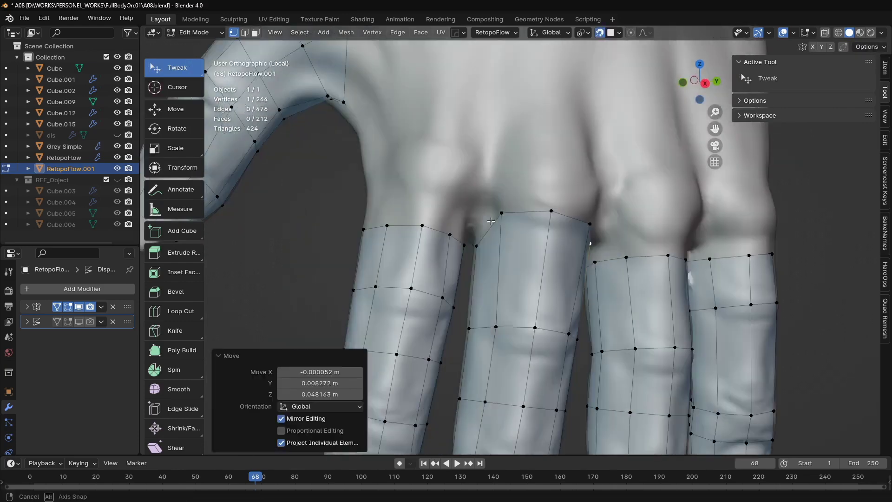
# - Fit the remaining finger-base vertices between the knuckles
pyautogui.moveTo(421, 201); pyautogui.dragTo(420, 197)
pyautogui.moveTo(432, 218); pyautogui.dragTo(472, 223, button='middle')
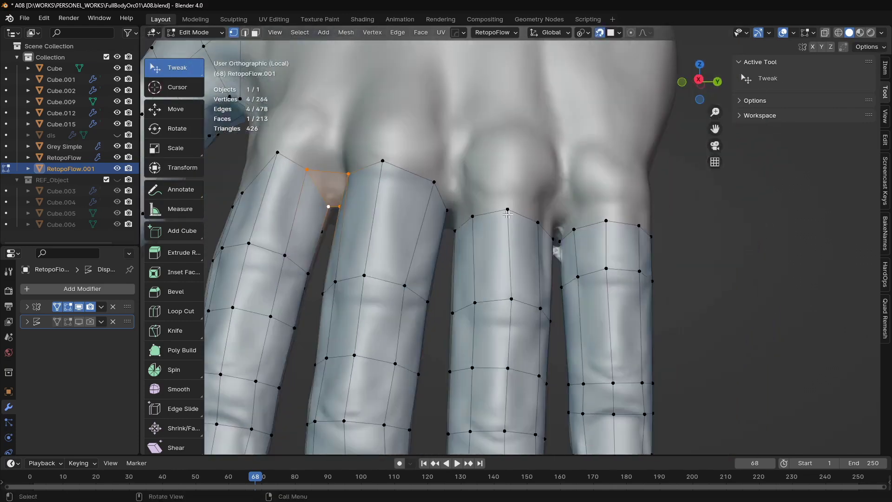
pyautogui.moveTo(476, 214); pyautogui.dragTo(510, 239)
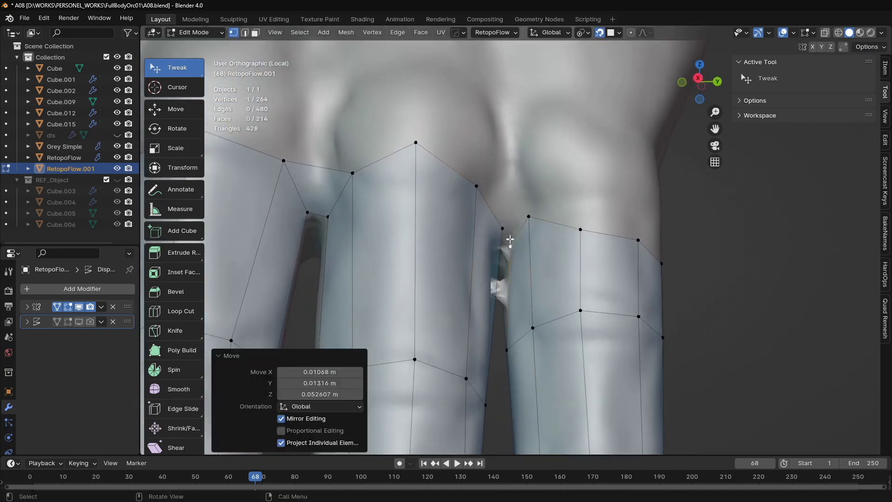
pyautogui.moveTo(509, 239); pyautogui.dragTo(502, 218, button='middle')
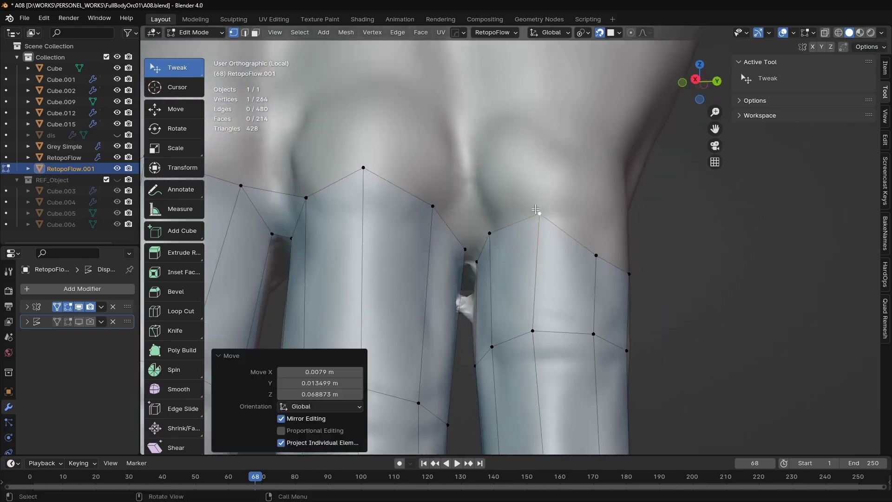
pyautogui.scroll(-2, 492, 208)
pyautogui.scroll(3, 499, 214)
pyautogui.moveTo(454, 215); pyautogui.dragTo(456, 235)
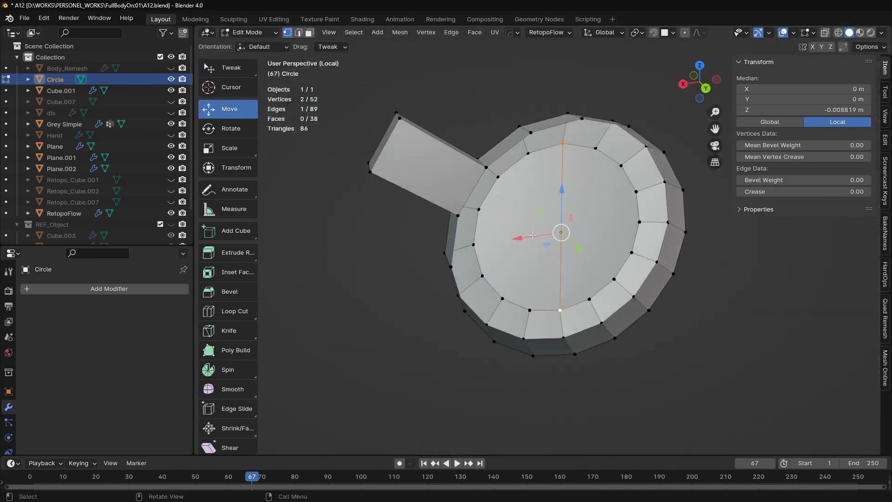
# - Delete the ring's left half and mirror it with a clipped Mirror modifier
pyautogui.moveTo(532, 235); pyautogui.dragTo(581, 195, button='middle')
pyautogui.press('KP_1')
pyautogui.hotkey('shift', 'z')
pyautogui.moveTo(404, 135); pyautogui.dragTo(511, 334)
pyautogui.press('x')
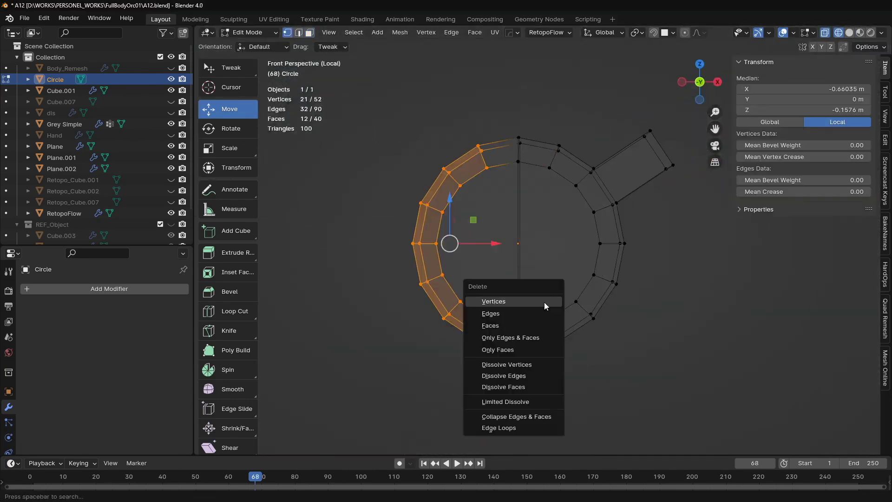
pyautogui.click(544, 302)
pyautogui.click(109, 288)
pyautogui.click(175, 205)
pyautogui.click(90, 375)
pyautogui.hotkey('shift', 'z')
pyautogui.moveTo(444, 228); pyautogui.dragTo(547, 263, button='middle')
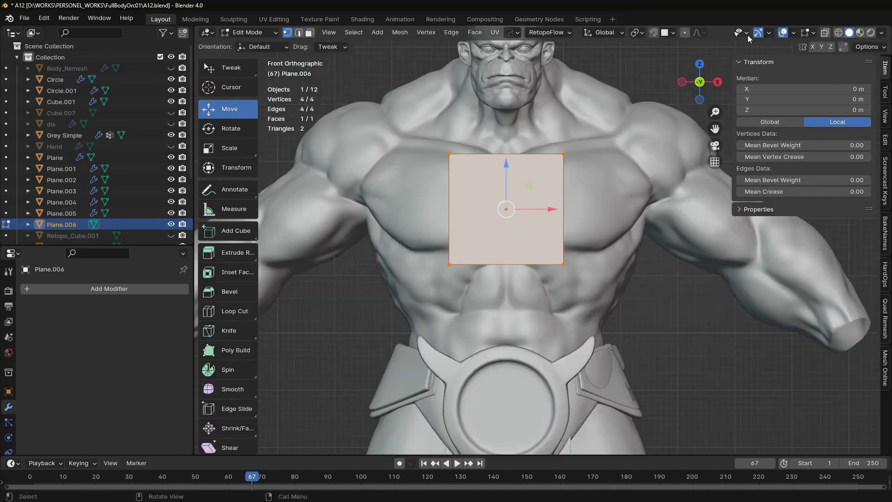
# - Snap the X-ray strap plane's corners onto the body and add a Displace modifier
pyautogui.click(745, 111)
pyautogui.click(563, 153)
pyautogui.scroll(2, 564, 153)
pyautogui.hotkey('shift', 'Tab')
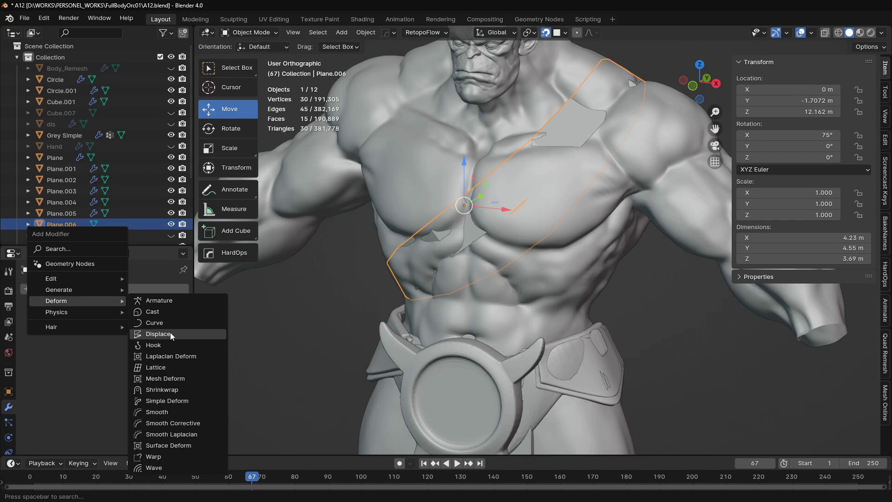
pyautogui.click(170, 332)
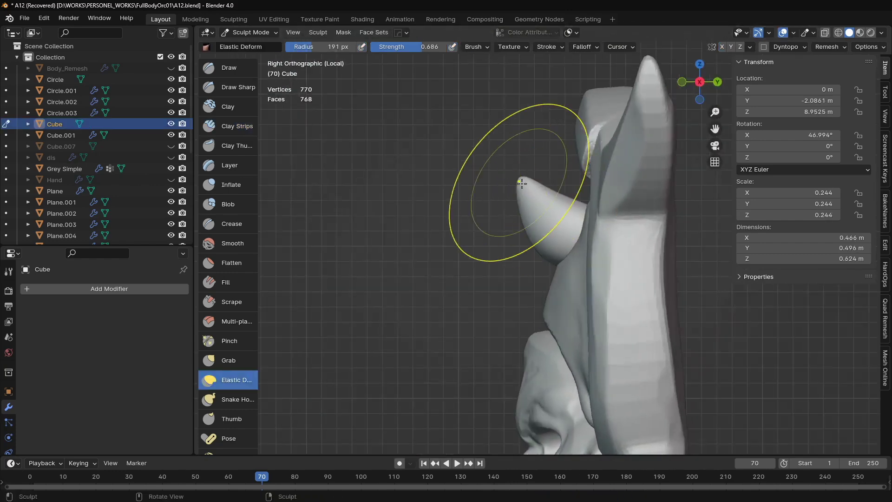
# - Stretch the buckle's horn tip upward with Elastic Deform
pyautogui.moveTo(521, 183); pyautogui.dragTo(522, 178)
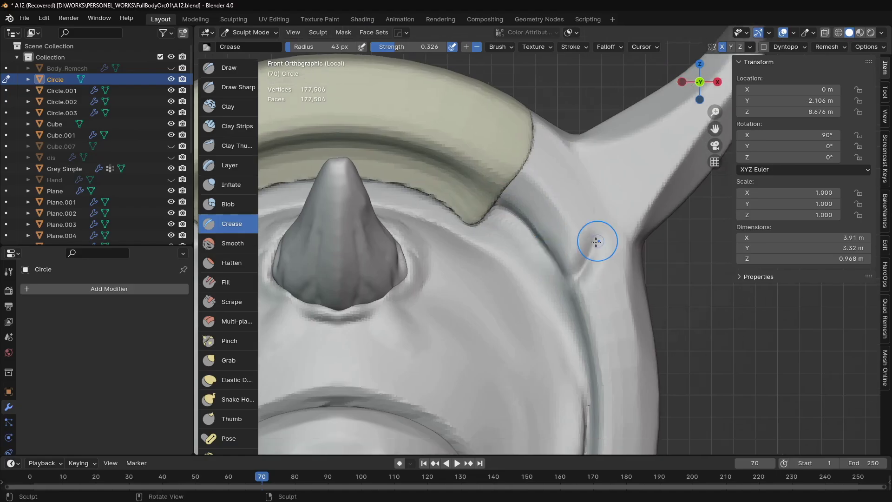
pyautogui.moveTo(593, 241); pyautogui.dragTo(600, 215, button='middle')
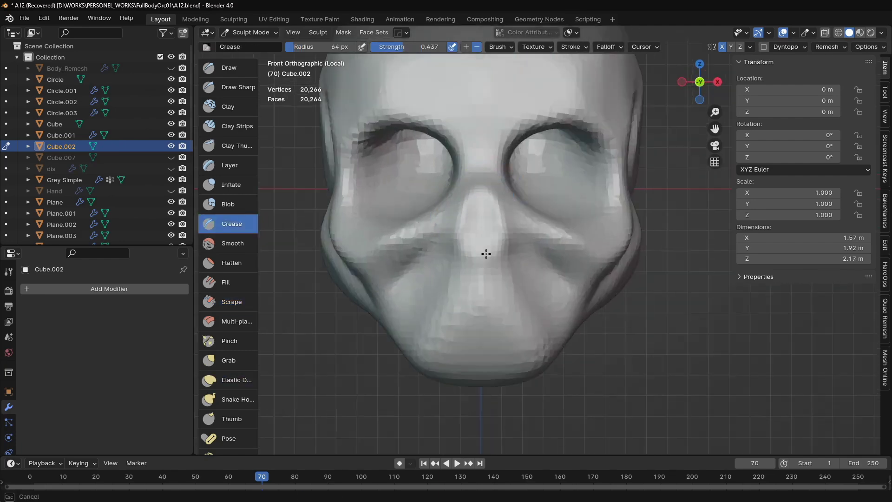
# - Shape the skull's nose and cheeks with Grab and Scrape, blending it into the band
pyautogui.moveTo(497, 245); pyautogui.dragTo(426, 228, button='middle')
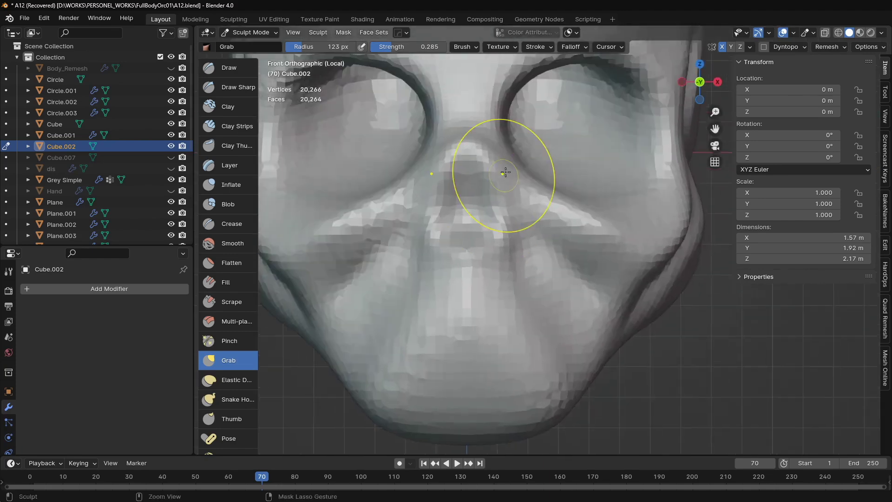
pyautogui.moveTo(497, 195); pyautogui.dragTo(475, 204, button='middle')
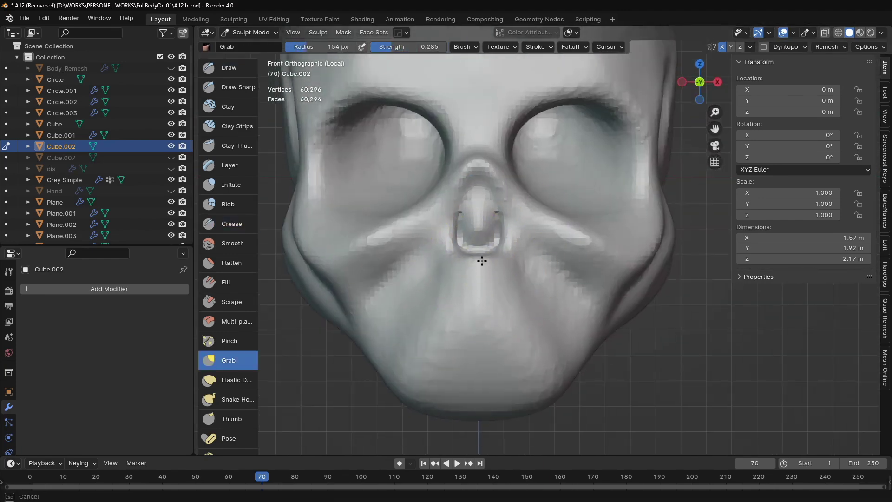
pyautogui.moveTo(491, 193); pyautogui.dragTo(558, 205, button='middle')
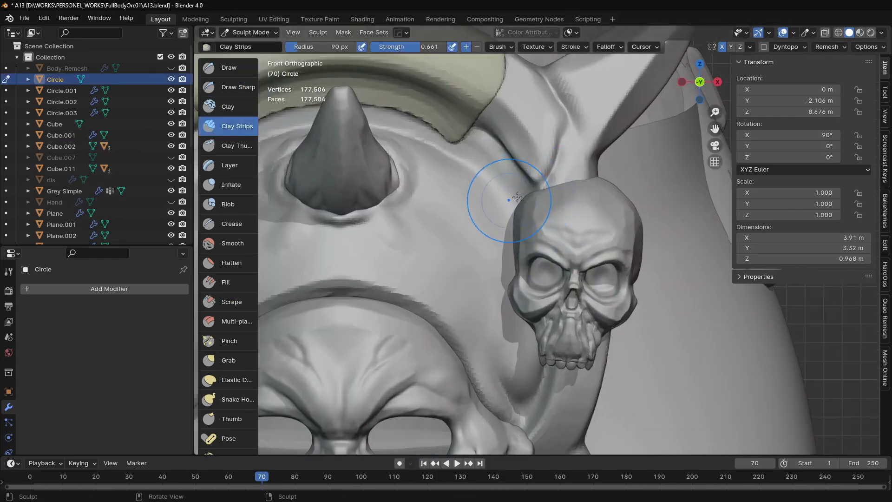
pyautogui.moveTo(539, 200); pyautogui.dragTo(506, 276, button='middle')
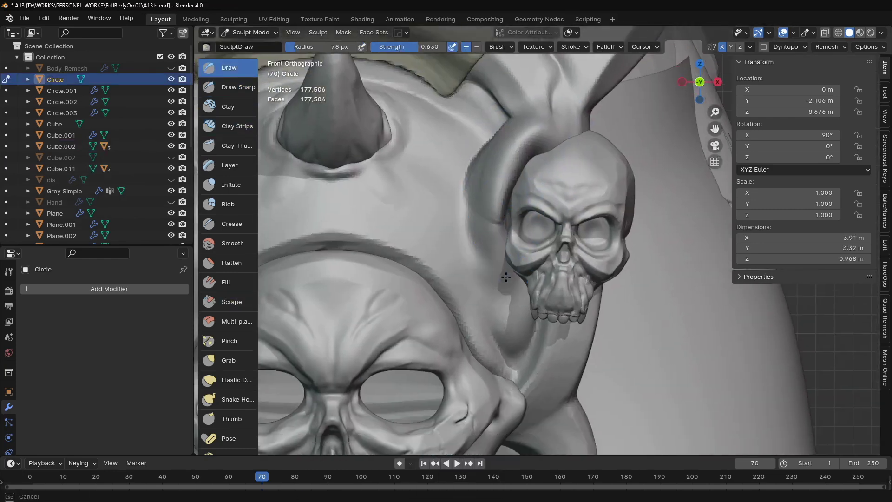
pyautogui.moveTo(516, 195); pyautogui.dragTo(536, 201, button='middle')
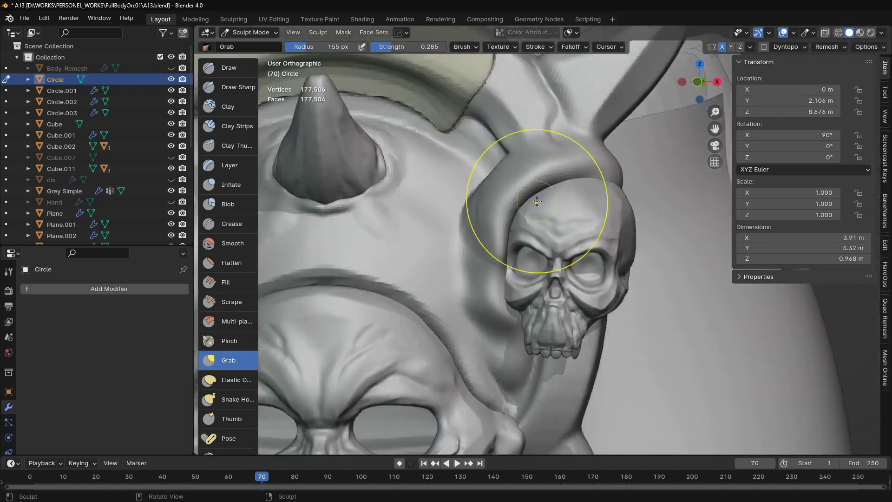
pyautogui.press('KP_1')
pyautogui.click(231, 302)
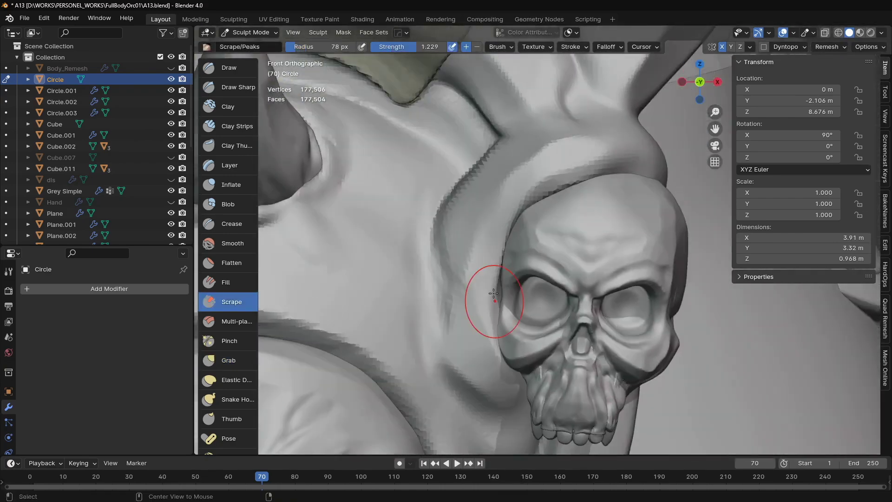
pyautogui.moveTo(489, 298); pyautogui.dragTo(504, 233, button='middle')
pyautogui.press('g')
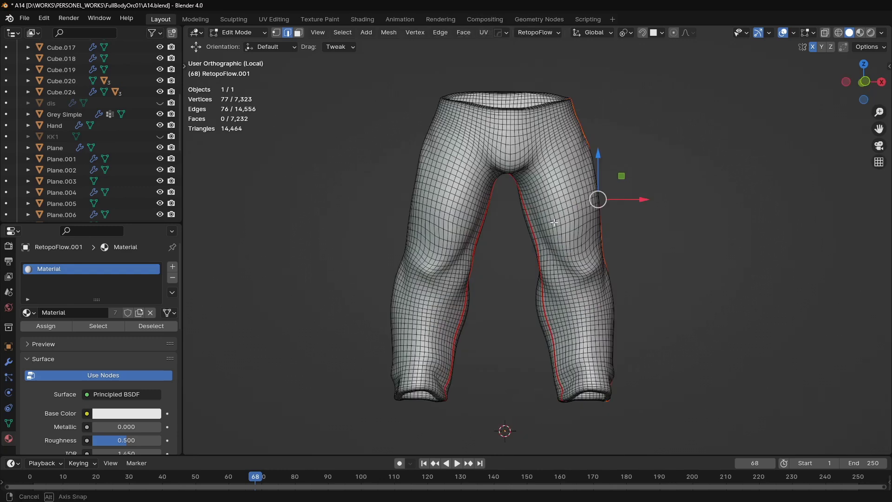
# - Return the pants to Object Mode and add a Displace modifier with a new image texture
pyautogui.hotkey('ctrl', 'Tab')
pyautogui.click(315, 203)
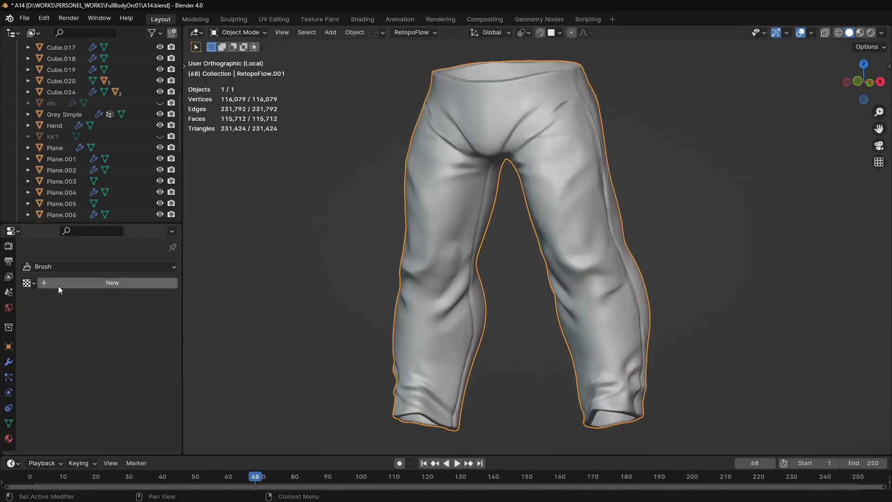
pyautogui.click(26, 287)
pyautogui.click(104, 266)
pyautogui.click(153, 158)
pyautogui.click(65, 320)
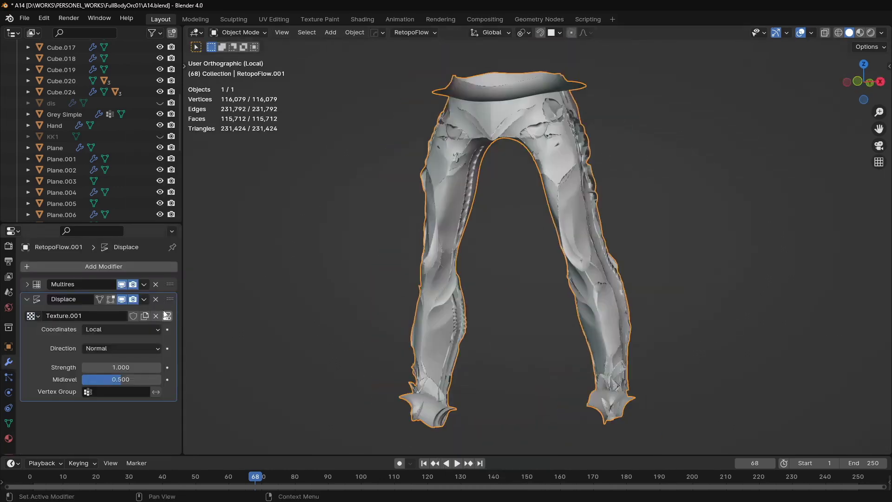
pyautogui.click(167, 319)
pyautogui.click(145, 372)
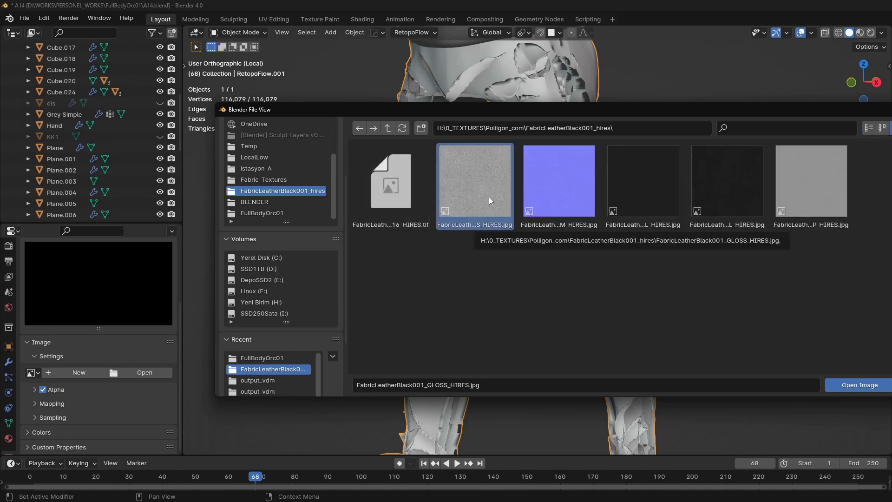
pyautogui.press('Return')
# - Set displacement strength to 0.04 and subdivide the Multires modifier
pyautogui.moveTo(691, 318); pyautogui.dragTo(552, 220, button='middle')
pyautogui.moveTo(114, 367); pyautogui.dragTo(89, 367)
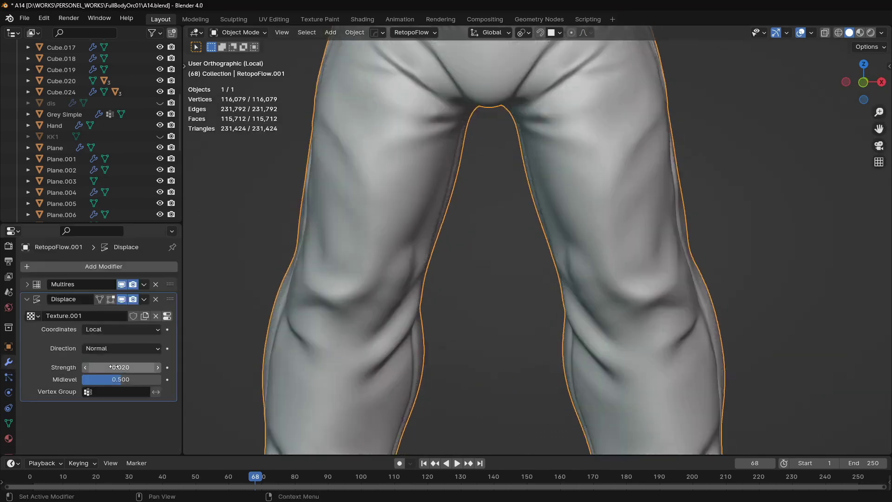
pyautogui.press('BackSpace')
pyautogui.write('4')
pyautogui.press('Return')
pyautogui.click(27, 284)
pyautogui.click(102, 380)
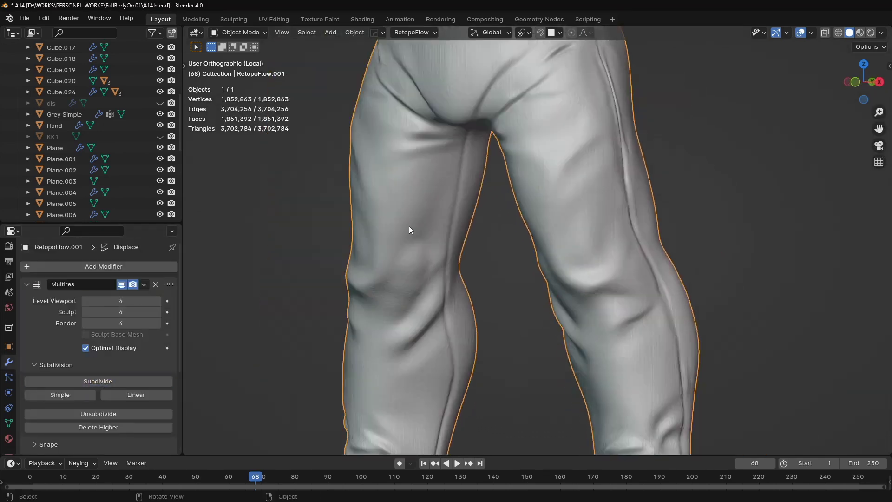
pyautogui.click(27, 284)
# - Load the fabric image from Fabric_Textures and map the displacement with UV coordinates
pyautogui.click(155, 407)
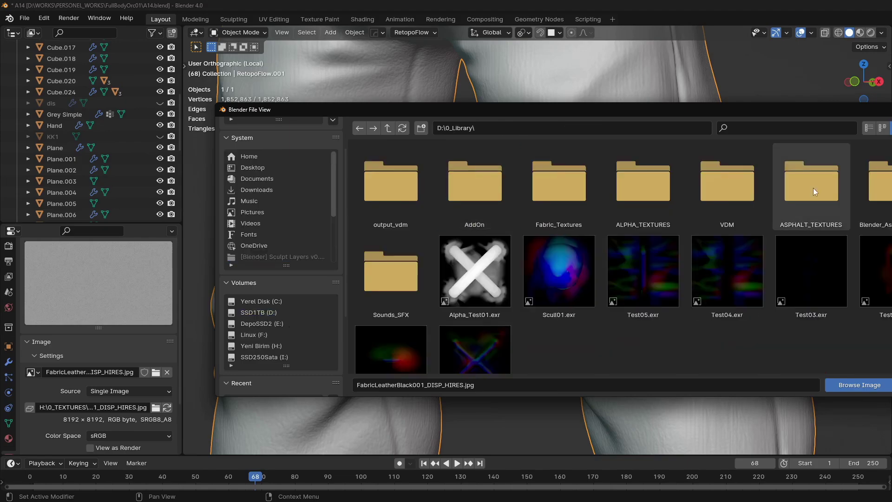
pyautogui.doubleClick(559, 183)
pyautogui.click(847, 384)
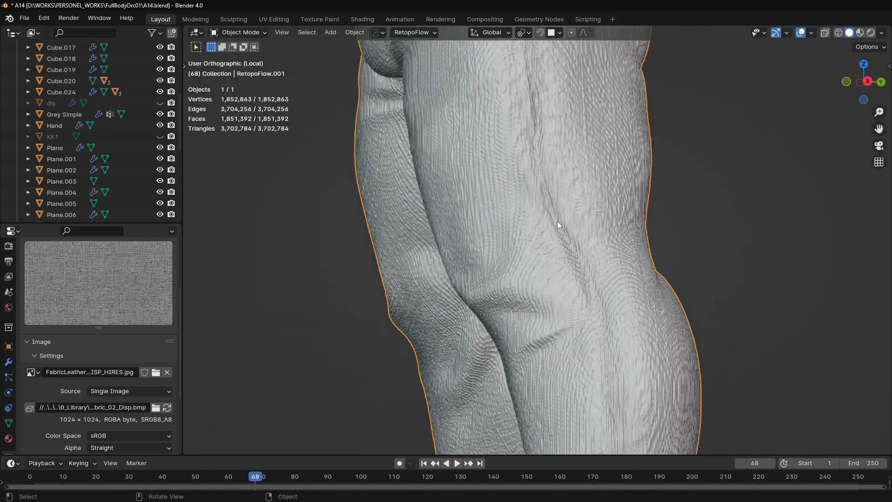
pyautogui.click(9, 362)
pyautogui.click(121, 328)
pyautogui.click(107, 362)
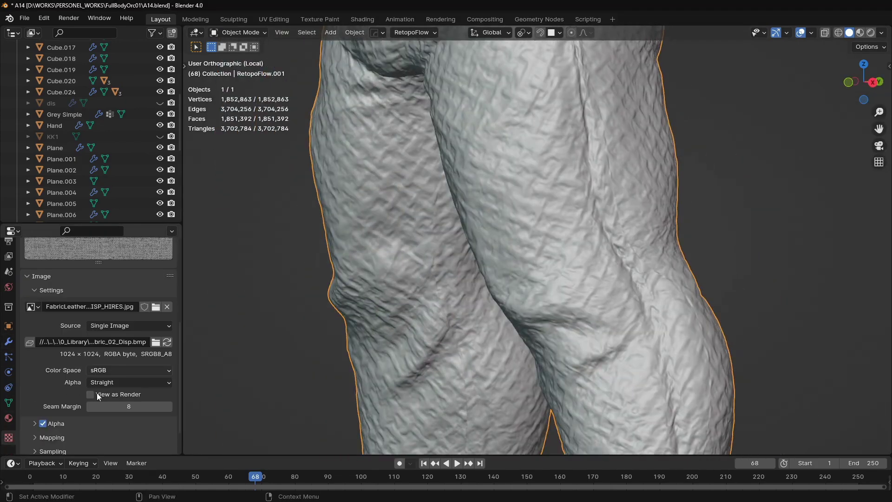
# - Tile the fabric texture 5x5 and raise its contrast to 1.5
pyautogui.click(52, 437)
pyautogui.scroll(-5, 62, 405)
pyautogui.moveTo(576, 266); pyautogui.dragTo(535, 233, button='middle')
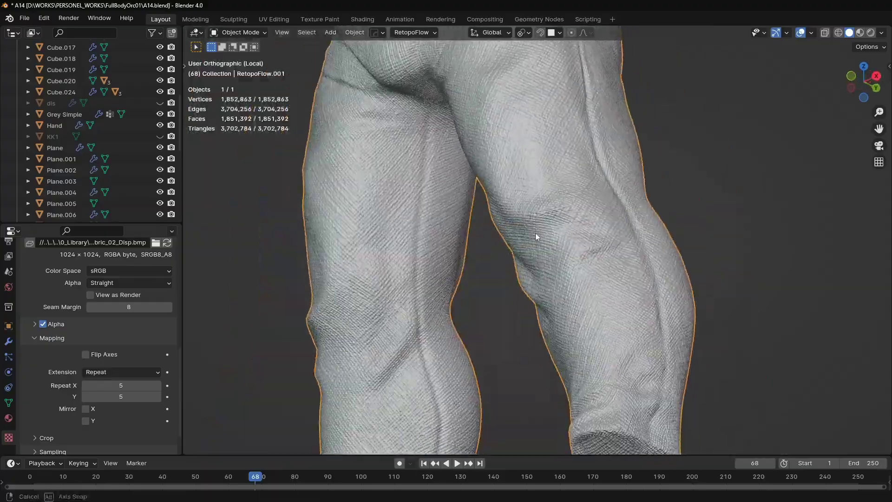
pyautogui.scroll(-2, 36, 417)
pyautogui.click(36, 423)
pyautogui.scroll(-5, 127, 404)
pyautogui.moveTo(604, 223); pyautogui.dragTo(650, 187, button='middle')
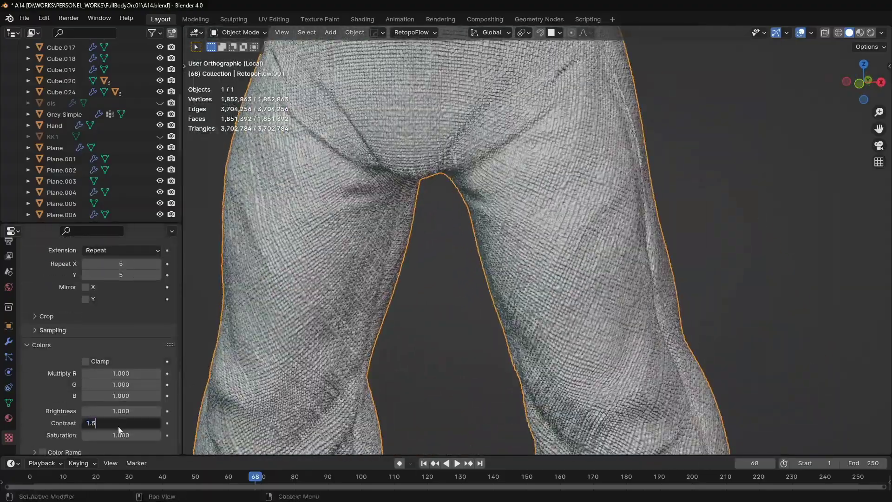
pyautogui.click(881, 33)
pyautogui.moveTo(650, 260); pyautogui.dragTo(549, 205, button='middle')
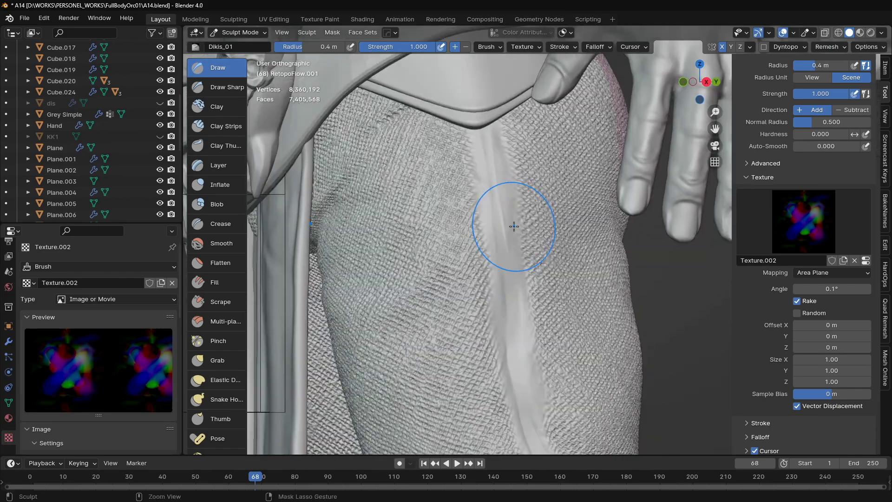
# - Lay a row of stitches down the thigh seam
pyautogui.moveTo(514, 226); pyautogui.dragTo(479, 97, button='middle')
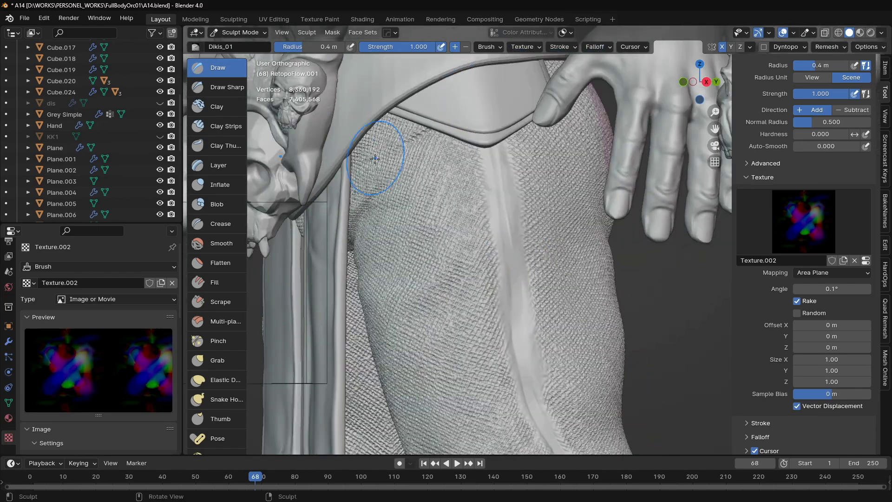
pyautogui.moveTo(482, 114)
pyautogui.mouseDown(button='middle')
pyautogui.moveTo(463, 224)
pyautogui.moveTo(491, 223)
pyautogui.moveTo(496, 173)
pyautogui.mouseUp(button='middle')
pyautogui.moveTo(508, 228); pyautogui.dragTo(504, 171, button='middle')
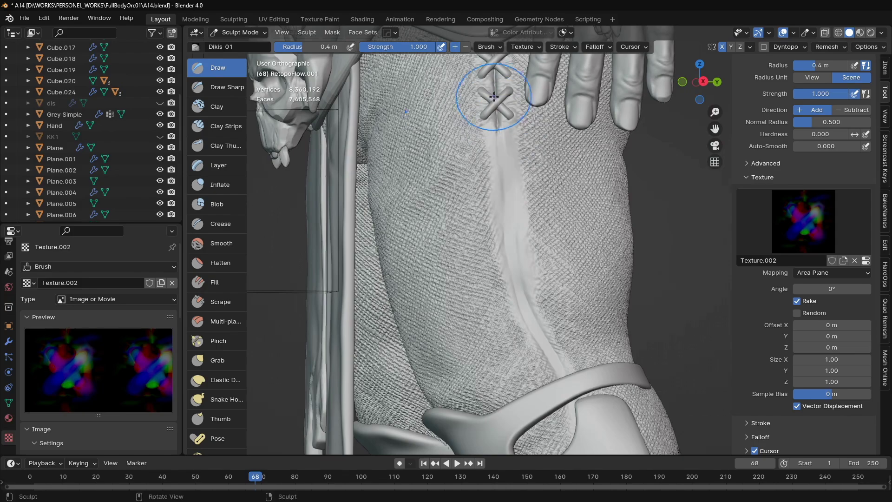
pyautogui.moveTo(535, 320); pyautogui.dragTo(597, 189, button='middle')
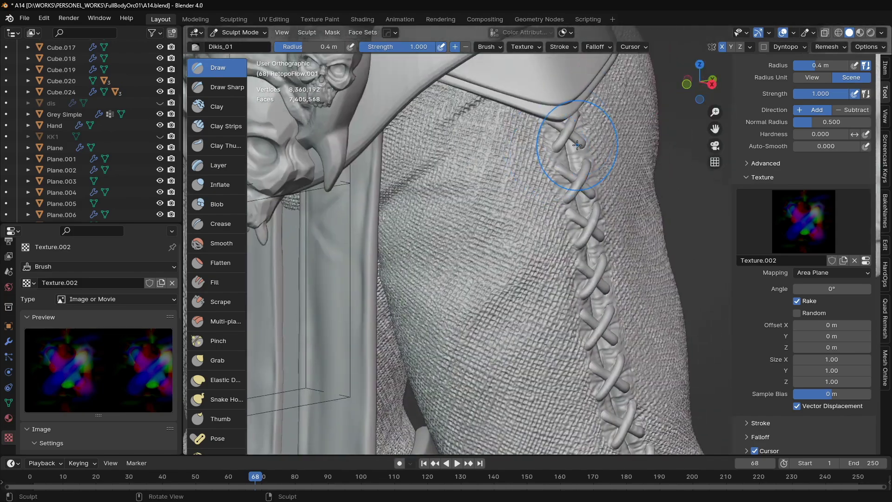
# - Switch the pants to Object Mode and back into Sculpt Mode
pyautogui.hotkey('ctrl', 'Tab')
pyautogui.click(578, 213)
pyautogui.scroll(4, 577, 213)
pyautogui.scroll(3, 547, 187)
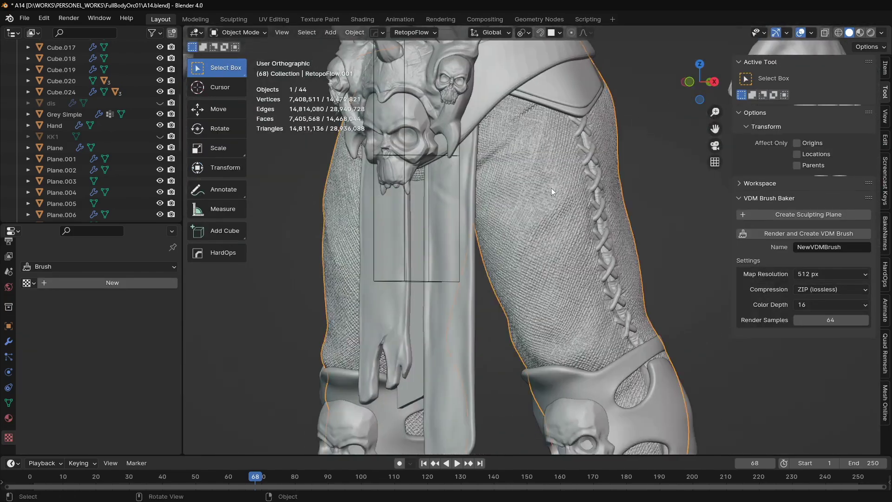
pyautogui.hotkey('ctrl', 'Tab')
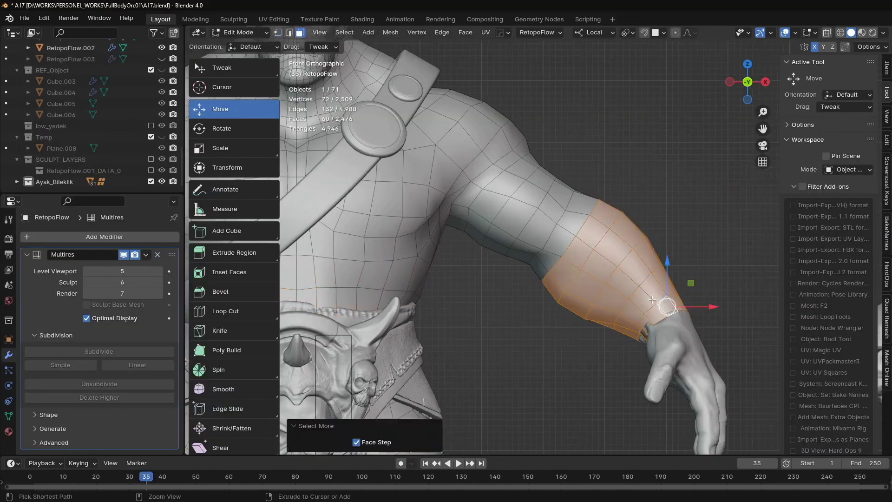
# - Extrude the forearm faces and slide a cuff vertex along its edge to fit the hand
pyautogui.press('e')
pyautogui.click(553, 240)
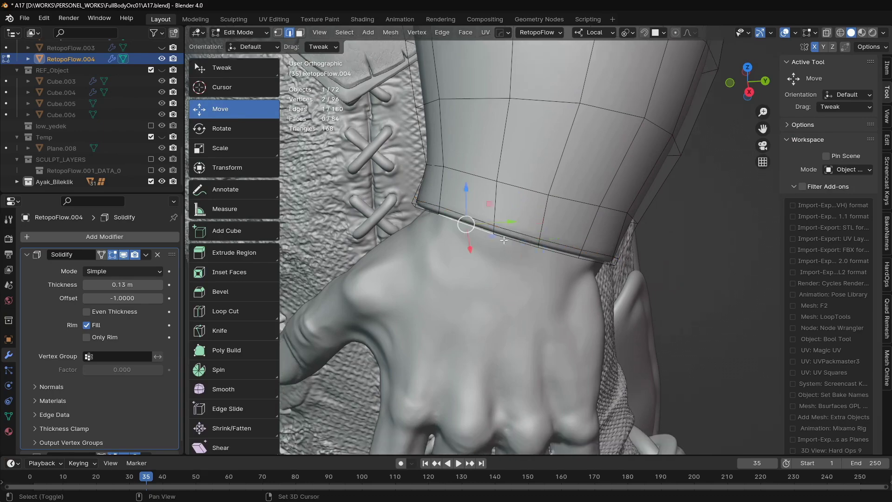
pyautogui.hotkey('shift', 'v')
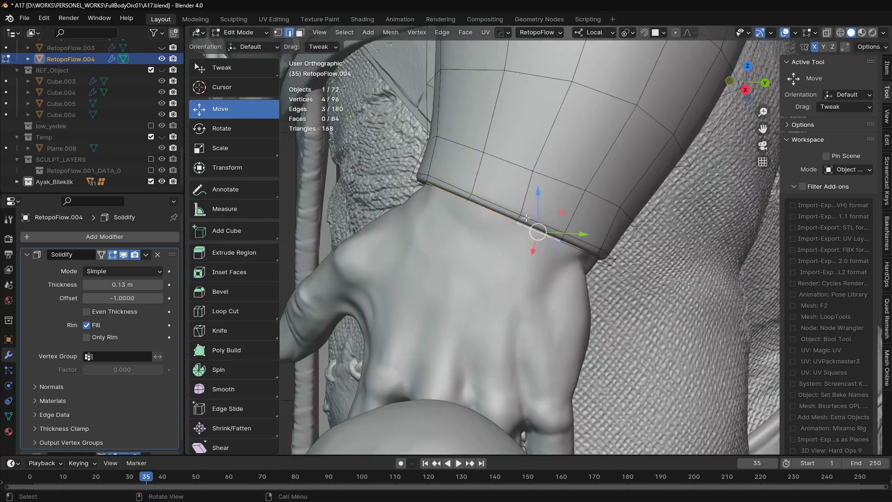
pyautogui.click(495, 293)
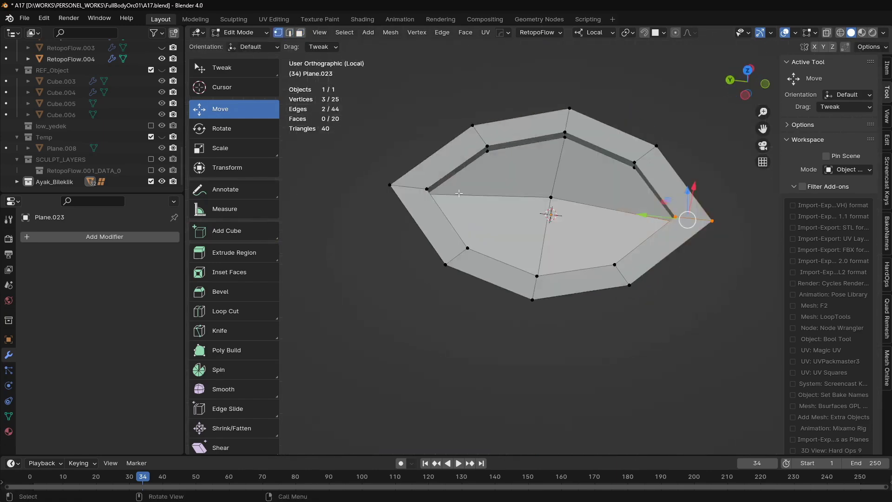
# - Give the plate a level-2 subdivision and a bevel, then select two of its faces
pyautogui.moveTo(568, 250)
pyautogui.mouseDown(button='middle')
pyautogui.moveTo(575, 232)
pyautogui.moveTo(534, 235)
pyautogui.mouseUp(button='middle')
pyautogui.hotkey('ctrl', '2')
pyautogui.click(638, 212)
pyautogui.press('3')
pyautogui.keyDown('shift'); pyautogui.click(534, 235); pyautogui.keyUp('shift')
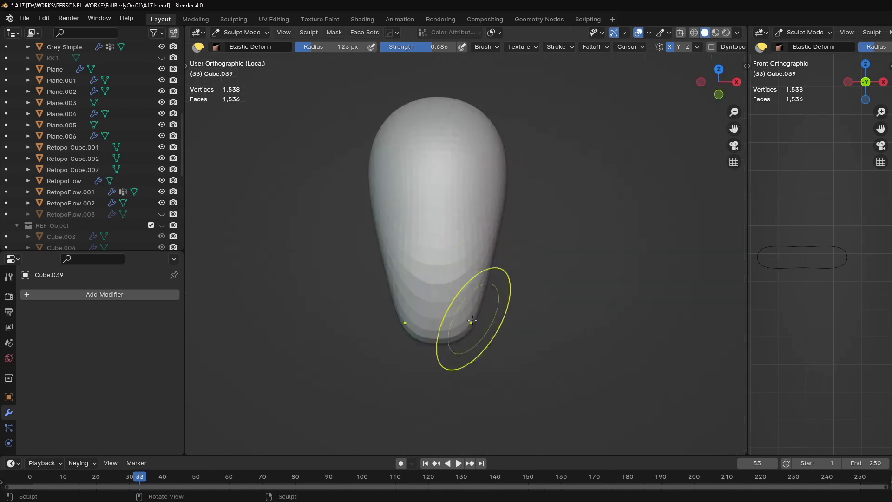
# - Taper the blob's lower end into a point and inspect the beak nostril from several angles
pyautogui.moveTo(472, 320); pyautogui.dragTo(449, 315)
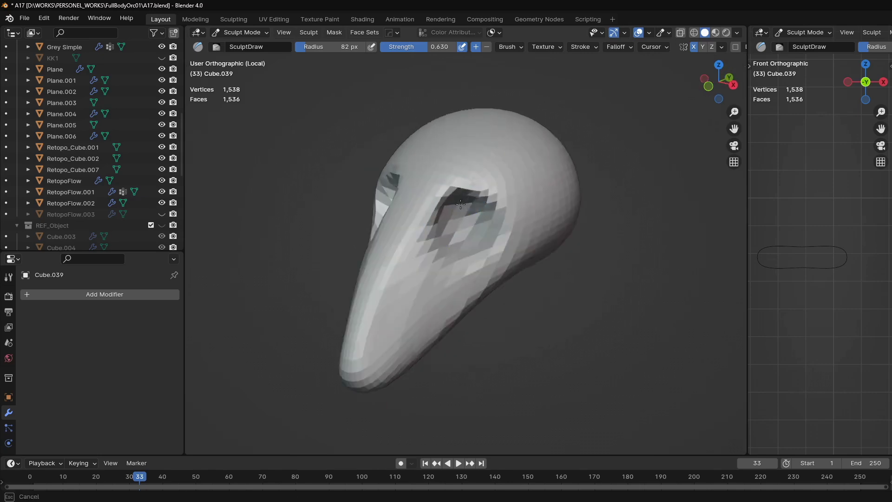
pyautogui.moveTo(431, 183)
pyautogui.mouseDown(button='middle')
pyautogui.moveTo(455, 261)
pyautogui.moveTo(489, 270)
pyautogui.mouseUp(button='middle')
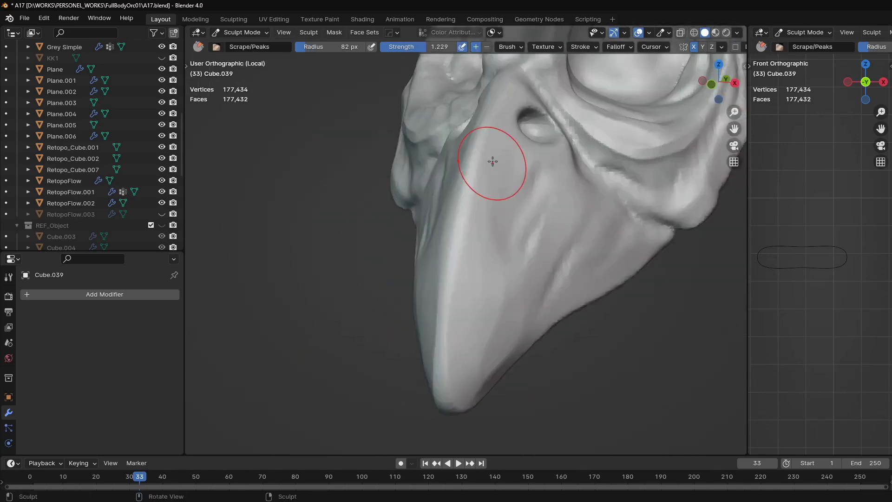
pyautogui.moveTo(492, 162)
pyautogui.mouseDown(button='middle')
pyautogui.moveTo(474, 201)
pyautogui.moveTo(504, 159)
pyautogui.moveTo(464, 243)
pyautogui.moveTo(508, 175)
pyautogui.mouseUp(button='middle')
pyautogui.scroll(3, 504, 159)
pyautogui.scroll(-2, 535, 269)
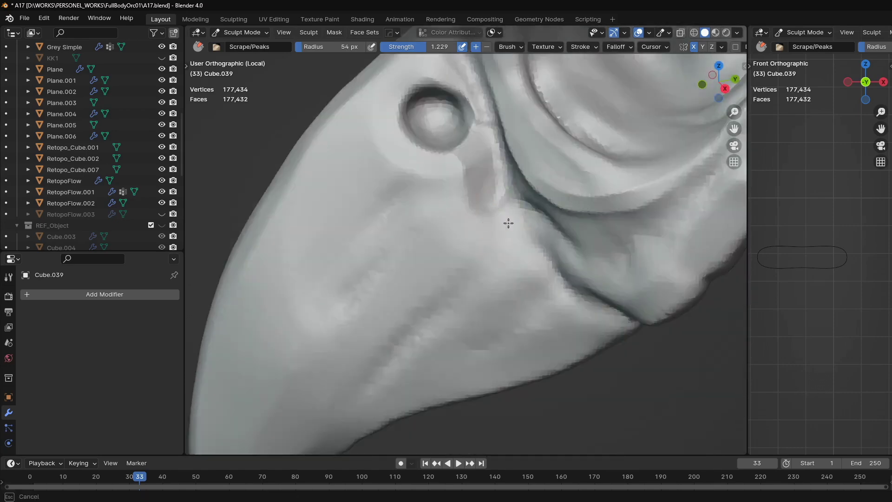
pyautogui.moveTo(505, 221)
pyautogui.mouseDown(button='middle')
pyautogui.moveTo(497, 231)
pyautogui.moveTo(471, 175)
pyautogui.moveTo(532, 308)
pyautogui.moveTo(497, 242)
pyautogui.moveTo(502, 193)
pyautogui.moveTo(456, 200)
pyautogui.moveTo(505, 185)
pyautogui.moveTo(514, 215)
pyautogui.moveTo(492, 209)
pyautogui.mouseUp(button='middle')
pyautogui.scroll(-3, 471, 175)
pyautogui.scroll(2, 498, 243)
pyautogui.scroll(2, 461, 226)
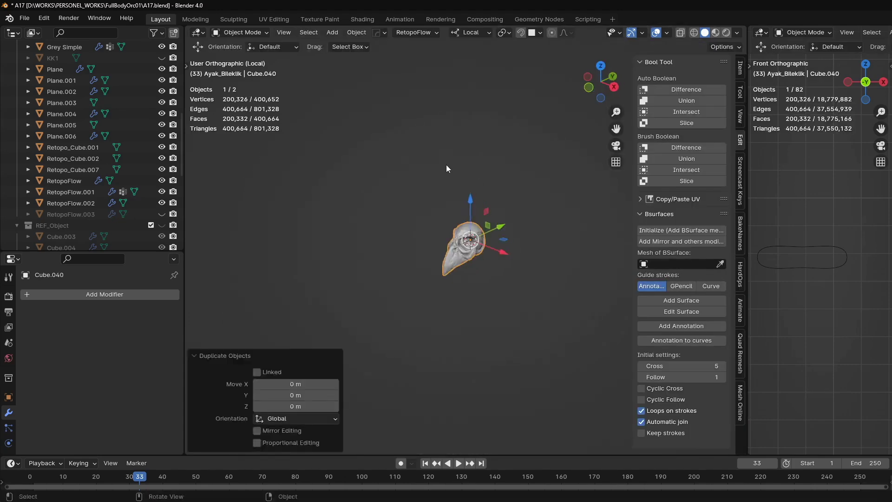
# - Leave Local view and move and rotate the skull copy onto the wrist bracer
pyautogui.press('KP_Divide')
pyautogui.moveTo(587, 222); pyautogui.dragTo(511, 219, button='middle')
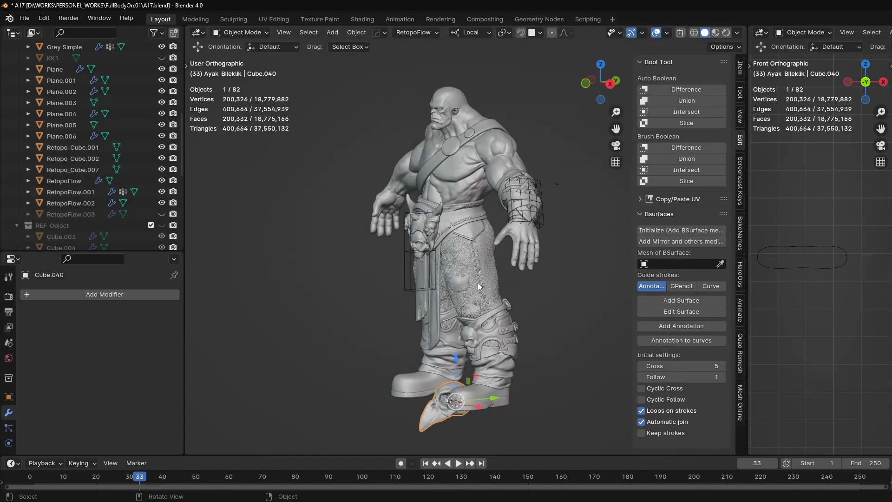
pyautogui.press('g')
pyautogui.click(461, 216)
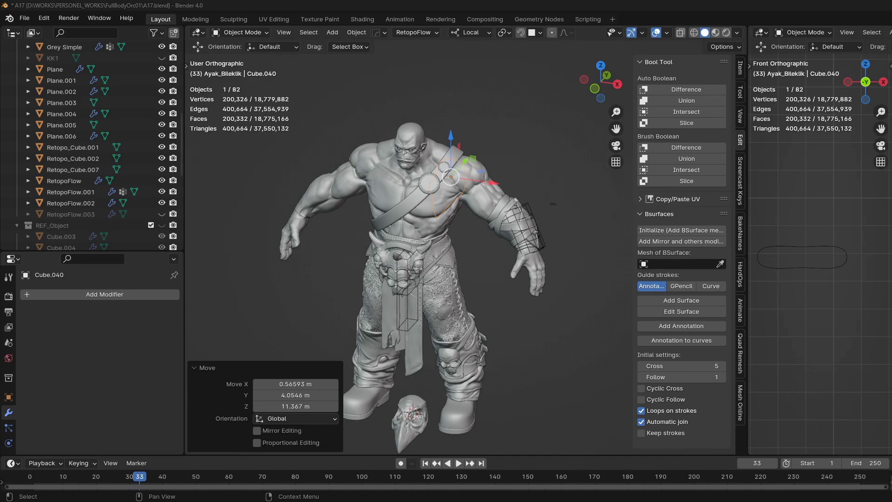
pyautogui.moveTo(493, 186)
pyautogui.mouseDown(button='middle')
pyautogui.moveTo(403, 172)
pyautogui.moveTo(444, 187)
pyautogui.mouseUp(button='middle')
pyautogui.press('g')
pyautogui.click(418, 176)
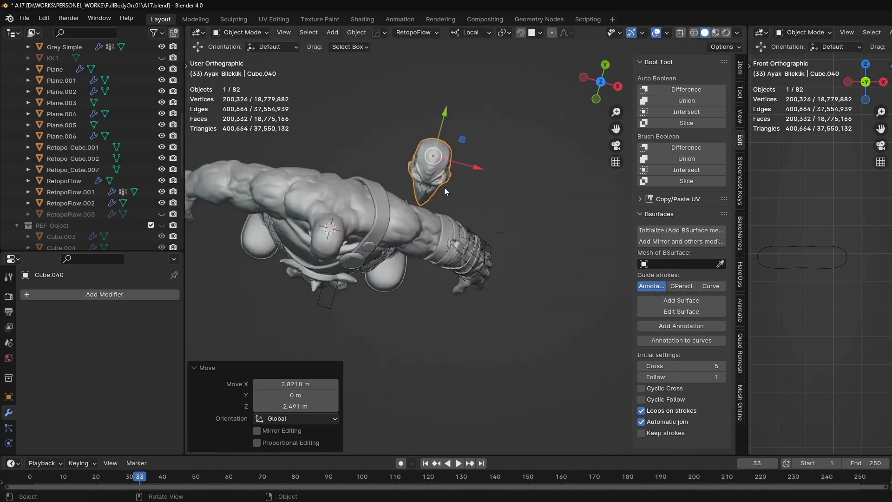
pyautogui.press('KP_1')
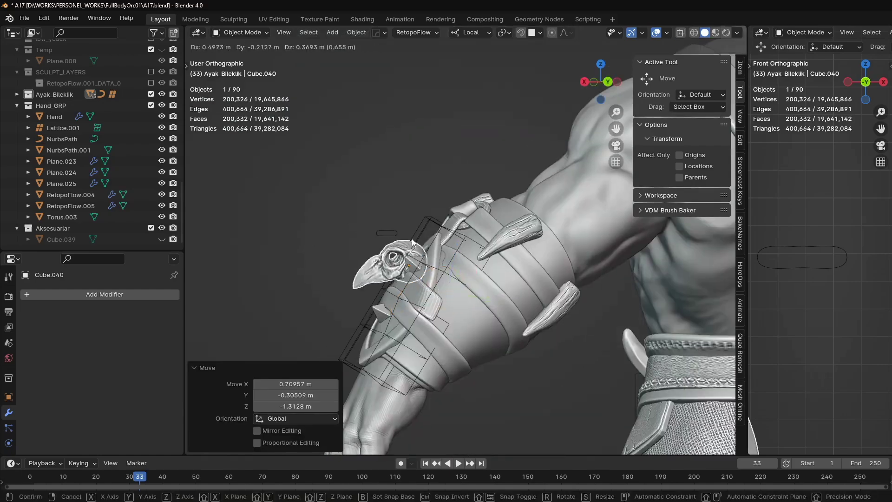
pyautogui.click(437, 205)
pyautogui.moveTo(437, 204)
pyautogui.mouseDown(button='middle')
pyautogui.moveTo(500, 209)
pyautogui.moveTo(477, 181)
pyautogui.mouseUp(button='middle')
pyautogui.press('g')
pyautogui.press('Escape')
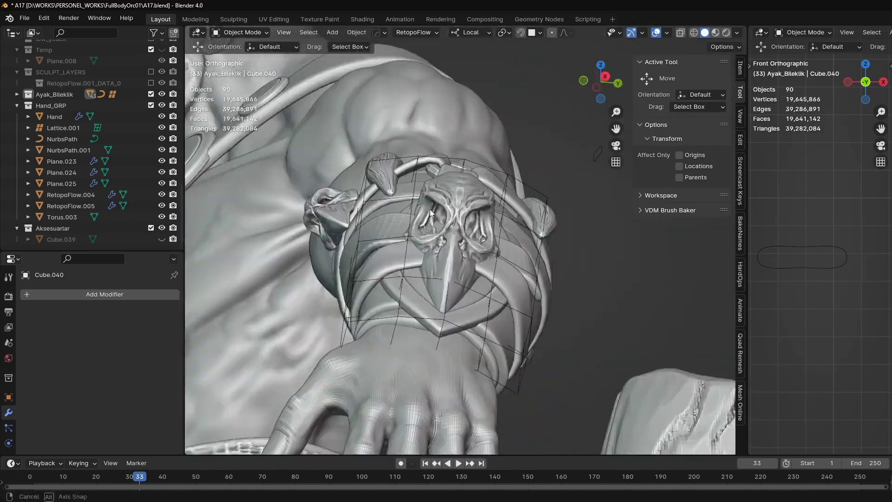
# - Select the small diamond stud through wireframe view and reposition it on the bracer
pyautogui.hotkey('shift', 'z')
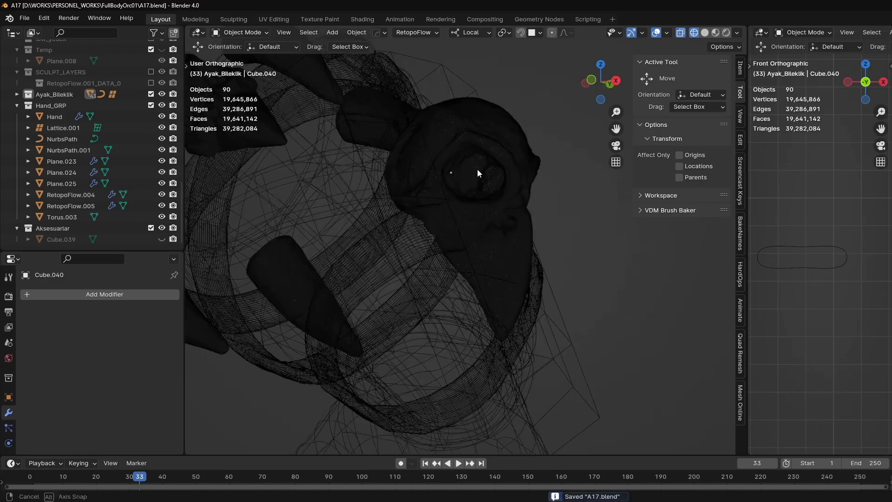
pyautogui.click(478, 173)
pyautogui.hotkey('shift', 'z')
pyautogui.moveTo(458, 217); pyautogui.dragTo(489, 183, button='middle')
pyautogui.press('g')
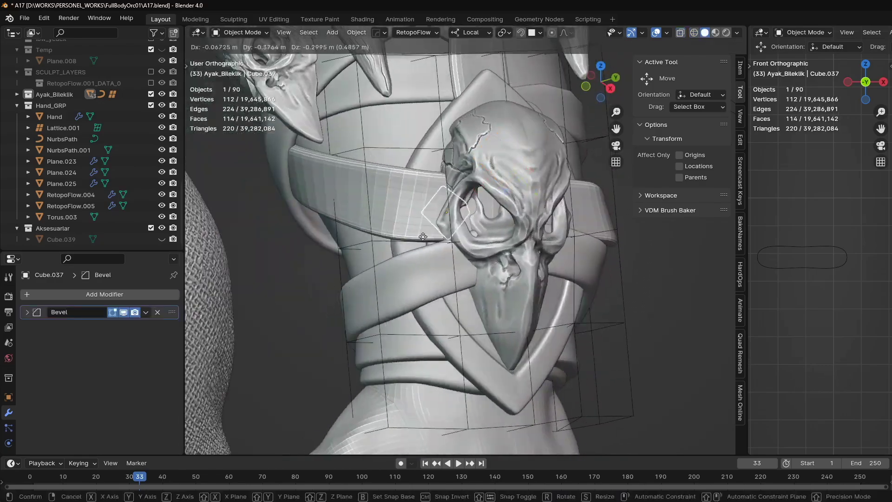
pyautogui.click(422, 236)
pyautogui.moveTo(422, 237)
pyautogui.mouseDown(button='middle')
pyautogui.moveTo(485, 257)
pyautogui.moveTo(445, 263)
pyautogui.mouseUp(button='middle')
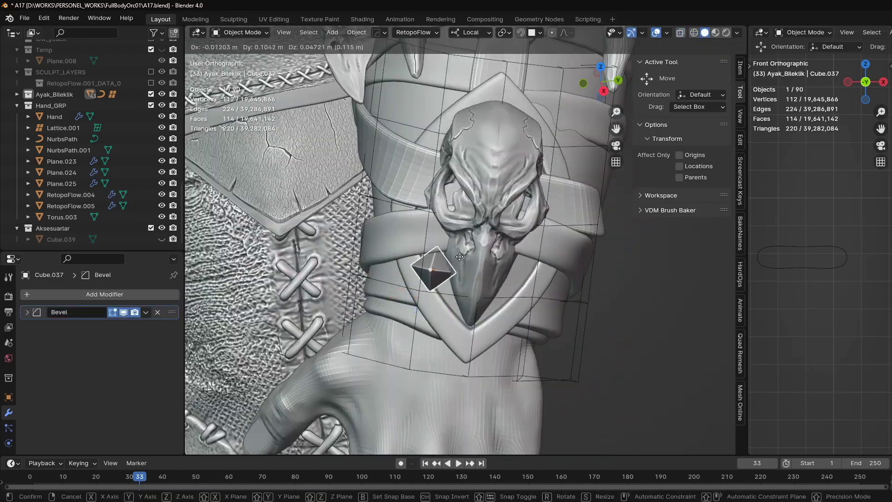
pyautogui.click(459, 257)
pyautogui.scroll(-3, 562, 246)
pyautogui.scroll(3, 469, 229)
pyautogui.moveTo(469, 228)
pyautogui.mouseDown(button='middle')
pyautogui.moveTo(461, 263)
pyautogui.moveTo(483, 214)
pyautogui.moveTo(449, 213)
pyautogui.moveTo(489, 201)
pyautogui.moveTo(525, 152)
pyautogui.mouseUp(button='middle')
# - Duplicate the diamond stud, place the copy beside it, and select band piece Plane.024
pyautogui.hotkey('shift', 'd')
pyautogui.press('g')
pyautogui.click(450, 214)
pyautogui.scroll(-5, 525, 152)
pyautogui.click(512, 218)
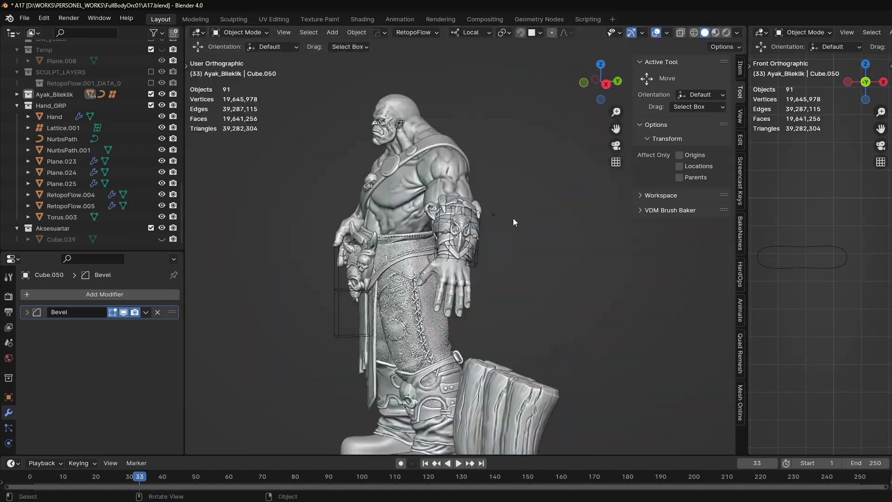
pyautogui.scroll(5, 466, 147)
pyautogui.click(465, 260)
pyautogui.moveTo(465, 260)
pyautogui.mouseDown(button='middle')
pyautogui.moveTo(497, 228)
pyautogui.moveTo(437, 219)
pyautogui.moveTo(418, 278)
pyautogui.mouseUp(button='middle')
pyautogui.hotkey('ctrl', 'Tab')
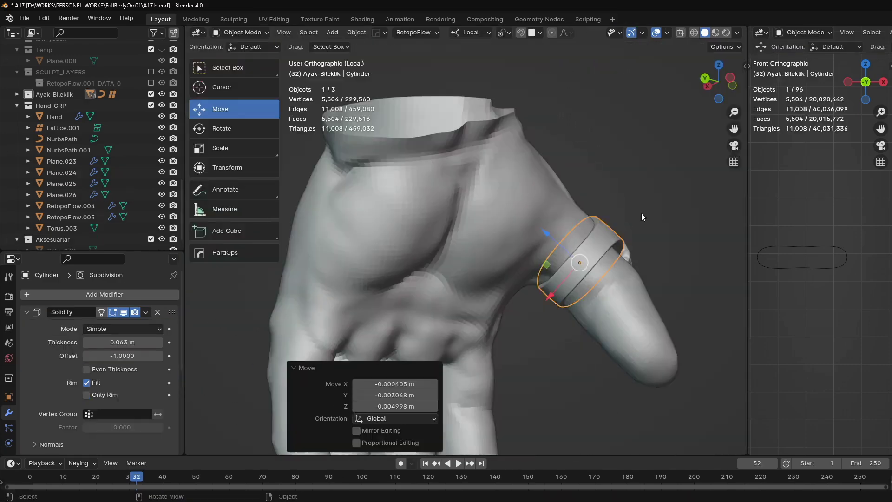
# - Move the ring band along the finger to its new position
pyautogui.moveTo(642, 214); pyautogui.dragTo(586, 171, button='middle')
pyautogui.moveTo(642, 216)
pyautogui.mouseDown(button='middle')
pyautogui.moveTo(512, 194)
pyautogui.moveTo(517, 205)
pyautogui.moveTo(576, 216)
pyautogui.moveTo(606, 260)
pyautogui.moveTo(628, 225)
pyautogui.mouseUp(button='middle')
pyautogui.press('g')
pyautogui.click(517, 204)
pyautogui.press('r')
pyautogui.click(629, 135)
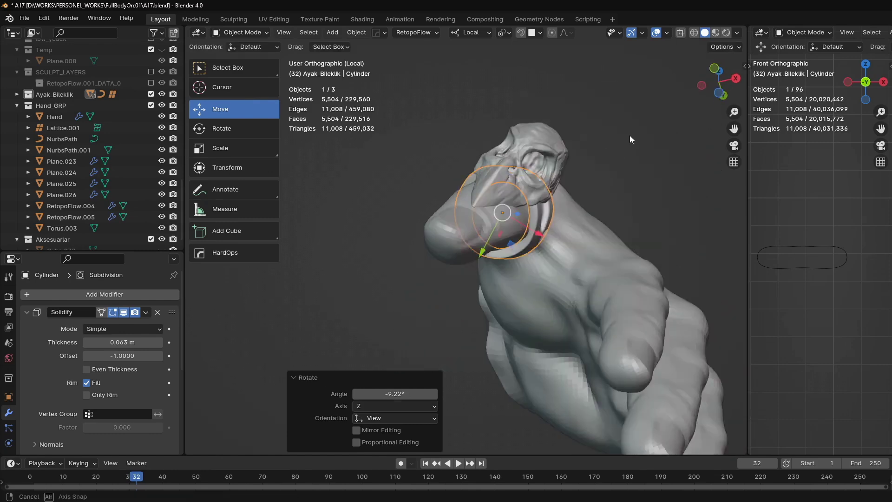
# - Rotate the ring band about -10.9° so it aligns around the finger
pyautogui.moveTo(629, 136)
pyautogui.mouseDown(button='middle')
pyautogui.moveTo(658, 191)
pyautogui.moveTo(562, 245)
pyautogui.moveTo(482, 149)
pyautogui.moveTo(575, 161)
pyautogui.mouseUp(button='middle')
pyautogui.click(659, 219)
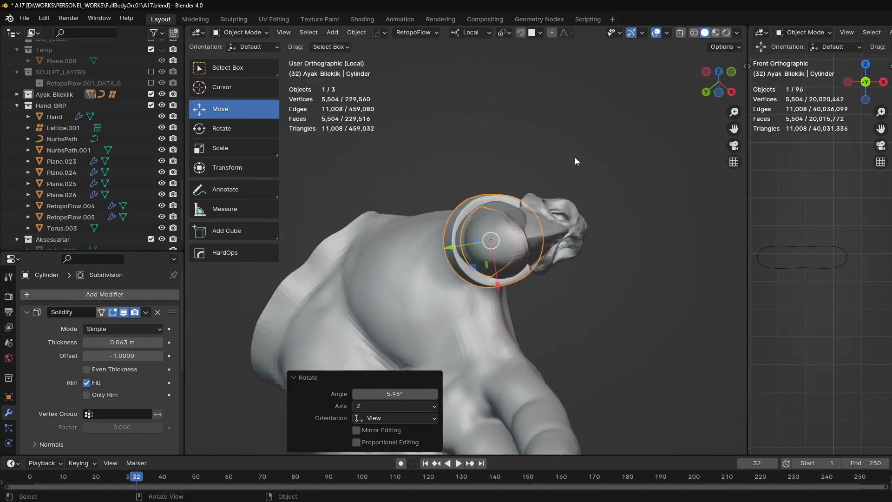
pyautogui.moveTo(639, 193); pyautogui.dragTo(591, 199, button='middle')
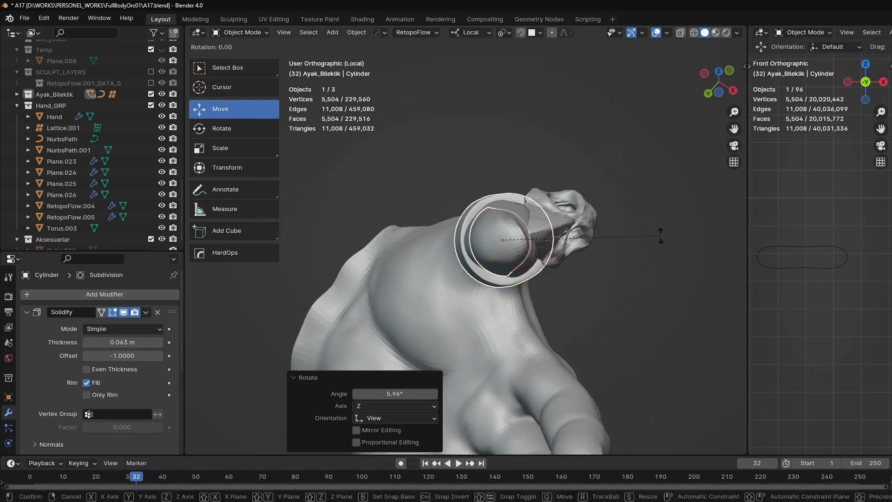
pyautogui.click(646, 207)
pyautogui.moveTo(646, 207)
pyautogui.mouseDown(button='middle')
pyautogui.moveTo(598, 288)
pyautogui.moveTo(540, 250)
pyautogui.mouseUp(button='middle')
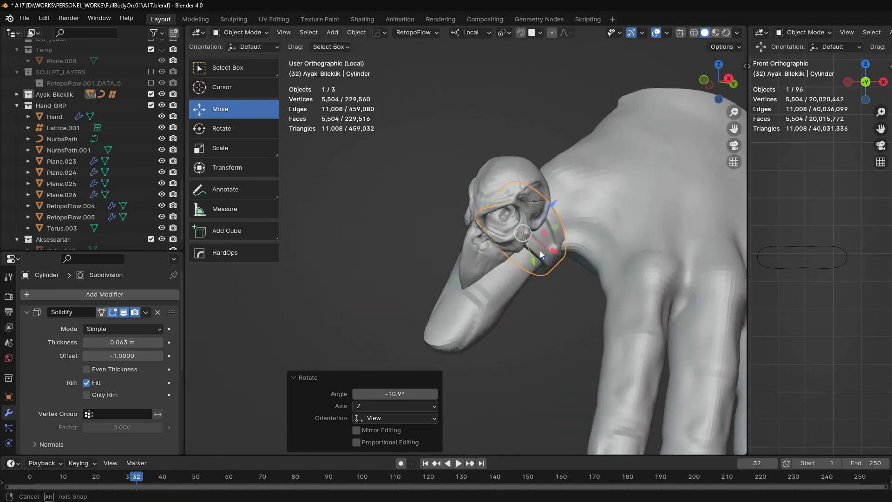
pyautogui.click(540, 249)
pyautogui.hotkey('ctrl', 'Tab')
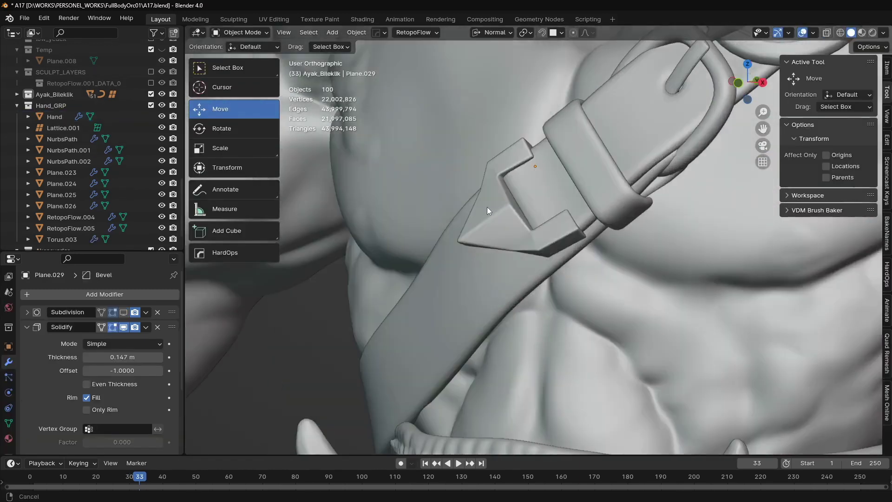
# - Edit strap tip Plane.029, moving one face and pulling a corner vertex
pyautogui.moveTo(487, 210); pyautogui.dragTo(496, 263, button='middle')
pyautogui.click(448, 204)
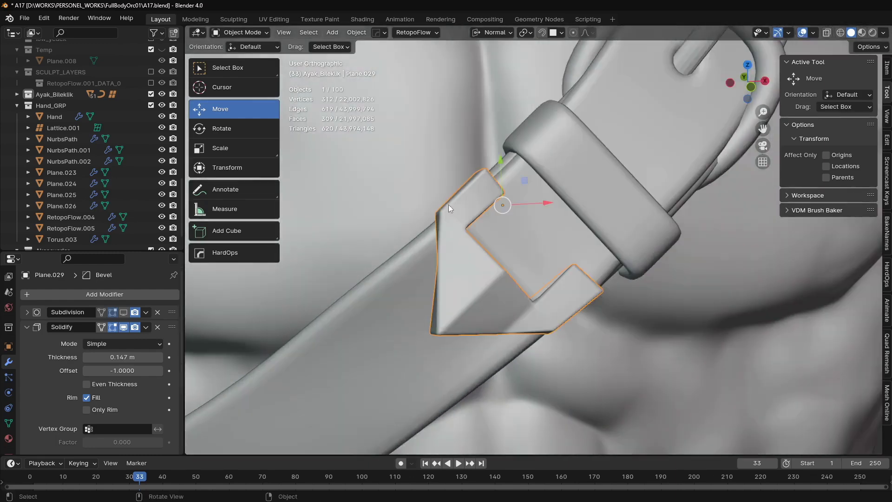
pyautogui.press('Tab')
pyautogui.click(474, 179)
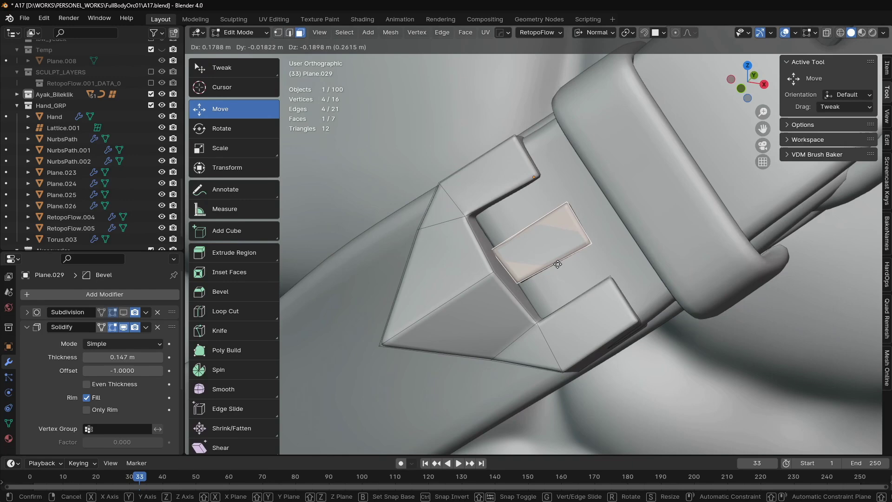
pyautogui.click(558, 264)
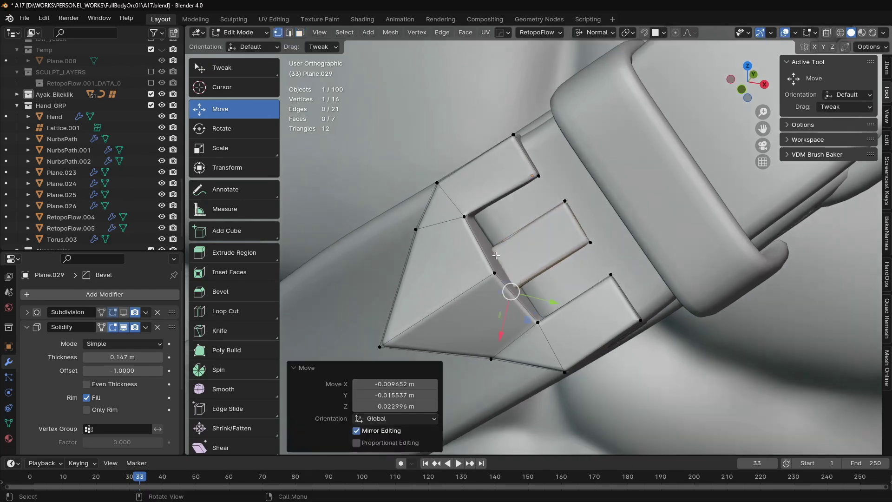
pyautogui.press('1')
pyautogui.moveTo(563, 199); pyautogui.dragTo(570, 197)
pyautogui.click(569, 197)
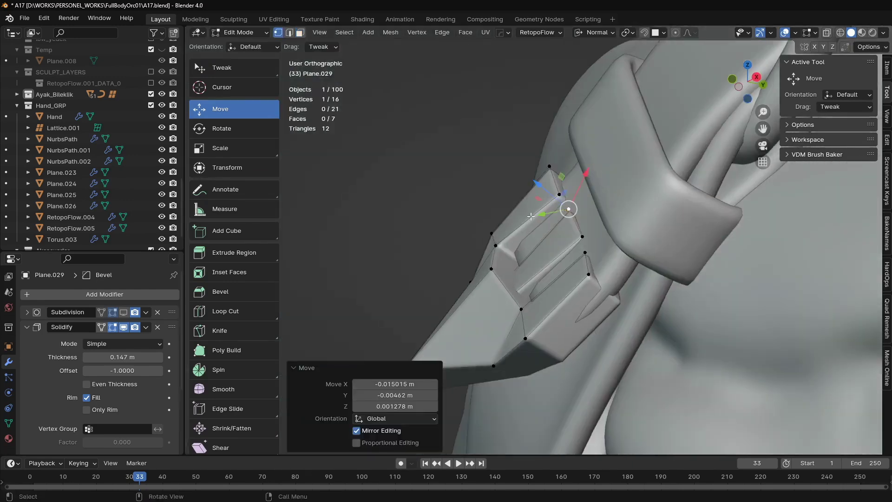
# - Merge two inner vertices of the strap tip, then undo the merge
pyautogui.click(481, 216)
pyautogui.moveTo(481, 216)
pyautogui.mouseDown(button='middle')
pyautogui.moveTo(432, 228)
pyautogui.moveTo(510, 260)
pyautogui.moveTo(561, 312)
pyautogui.moveTo(511, 260)
pyautogui.moveTo(535, 242)
pyautogui.mouseUp(button='middle')
pyautogui.keyDown('shift'); pyautogui.click(561, 312); pyautogui.keyUp('shift')
pyautogui.press('m')
pyautogui.hotkey('ctrl', 'z')
pyautogui.press('Tab')
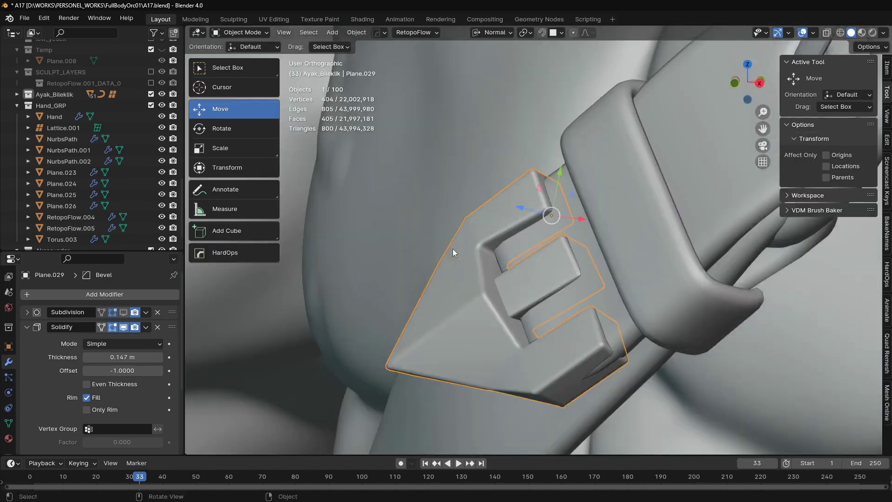
pyautogui.press('Tab')
# - Adjust an edge of the strap tip and return to Object Mode
pyautogui.moveTo(452, 249); pyautogui.dragTo(511, 232, button='middle')
pyautogui.press('2')
pyautogui.click(558, 223)
pyautogui.press('g')
pyautogui.press('Escape')
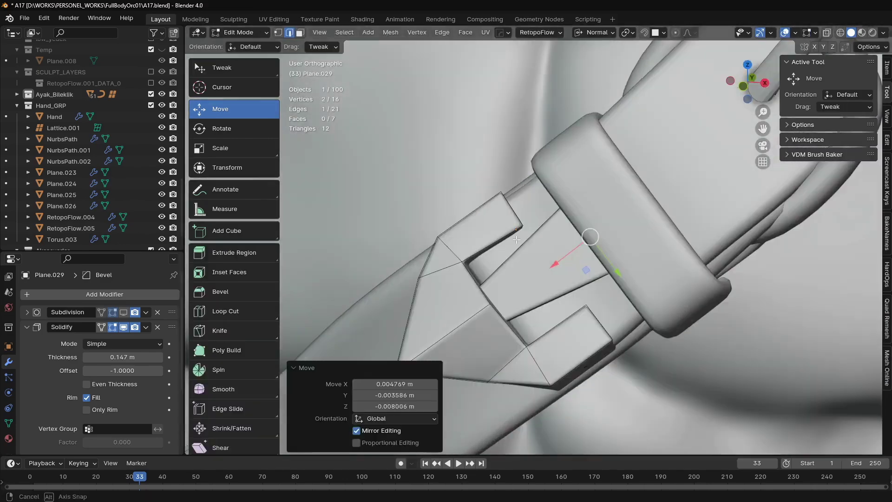
pyautogui.moveTo(681, 241); pyautogui.dragTo(557, 260, button='middle')
pyautogui.hotkey('ctrl', 'z')
pyautogui.press('Tab')
pyautogui.scroll(-4, 566, 261)
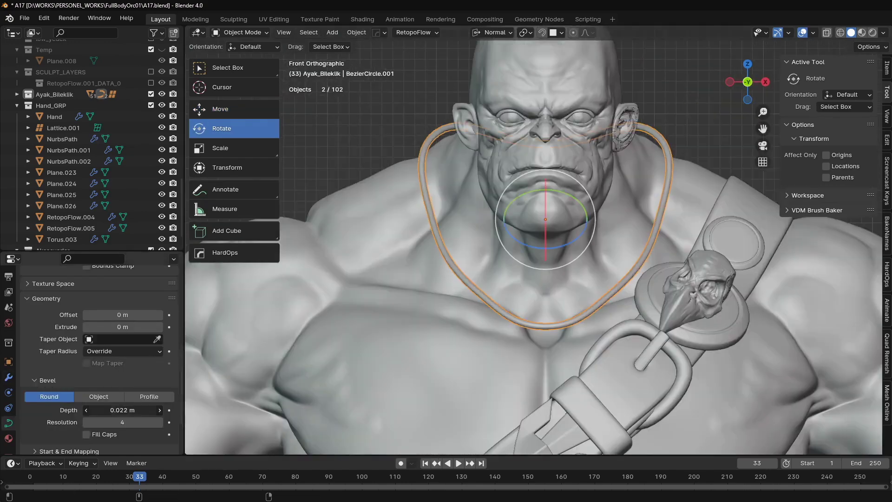
# - Set the cord's Bevel Depth to 0.019 m and lower its bottom control points along Z
pyautogui.moveTo(123, 410); pyautogui.dragTo(111, 410)
pyautogui.keyDown('shift'); pyautogui.moveTo(596, 191); pyautogui.dragTo(557, 244, button='middle'); pyautogui.keyUp('shift')
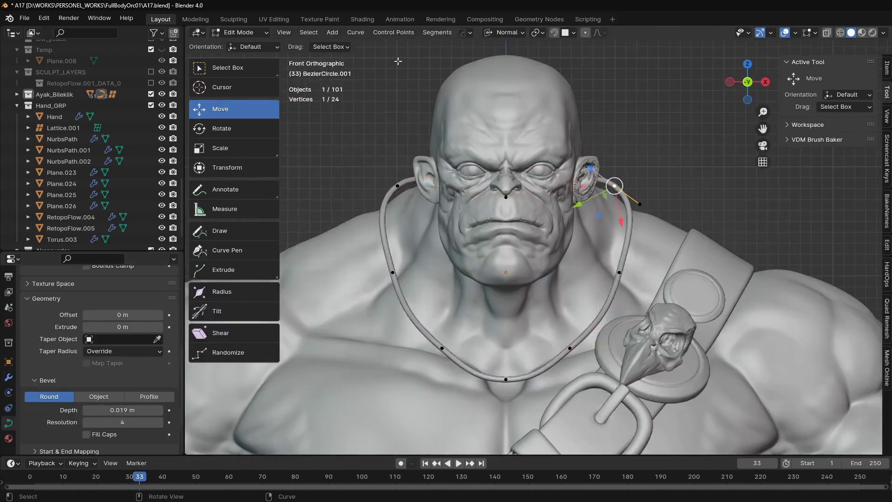
pyautogui.moveTo(398, 172); pyautogui.dragTo(506, 279, button='middle')
pyautogui.moveTo(534, 318); pyautogui.dragTo(522, 297)
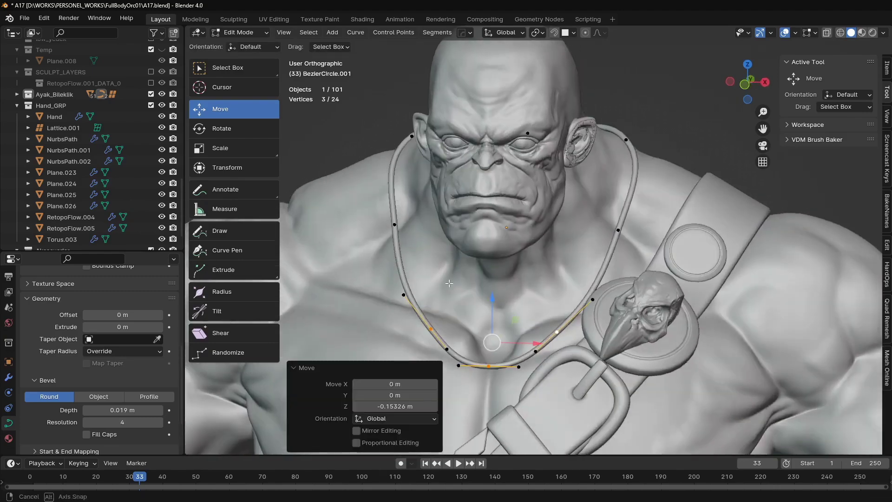
pyautogui.moveTo(522, 297)
pyautogui.mouseDown(button='middle')
pyautogui.moveTo(465, 291)
pyautogui.moveTo(522, 291)
pyautogui.moveTo(557, 279)
pyautogui.mouseUp(button='middle')
# - Select fang Cube.061 and rotate it about -13.5° around the view axis
pyautogui.press('Tab')
pyautogui.click(599, 218)
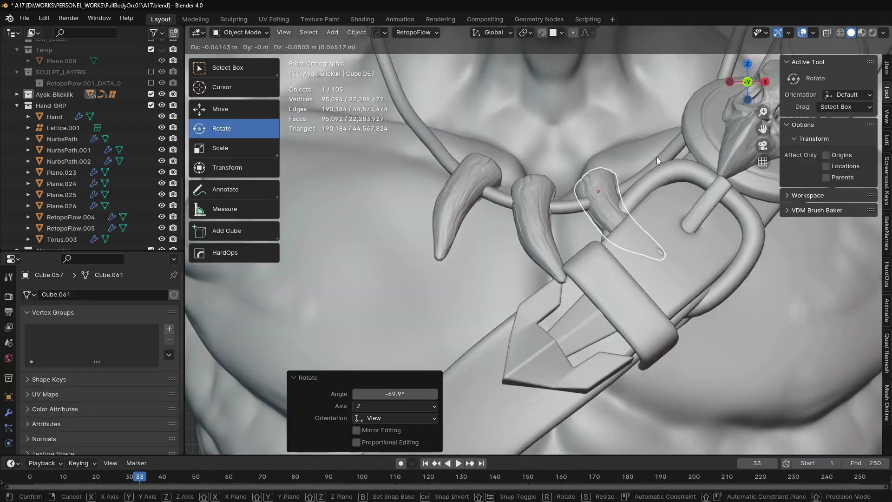
pyautogui.moveTo(656, 157); pyautogui.dragTo(653, 208)
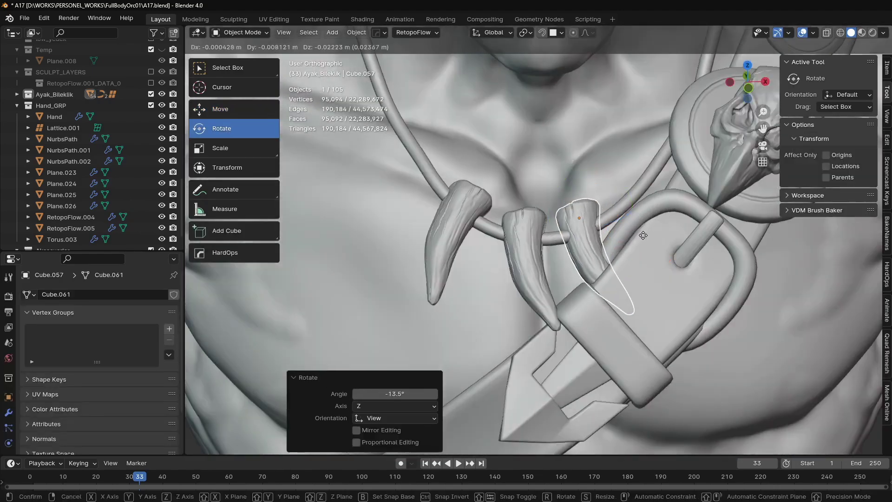